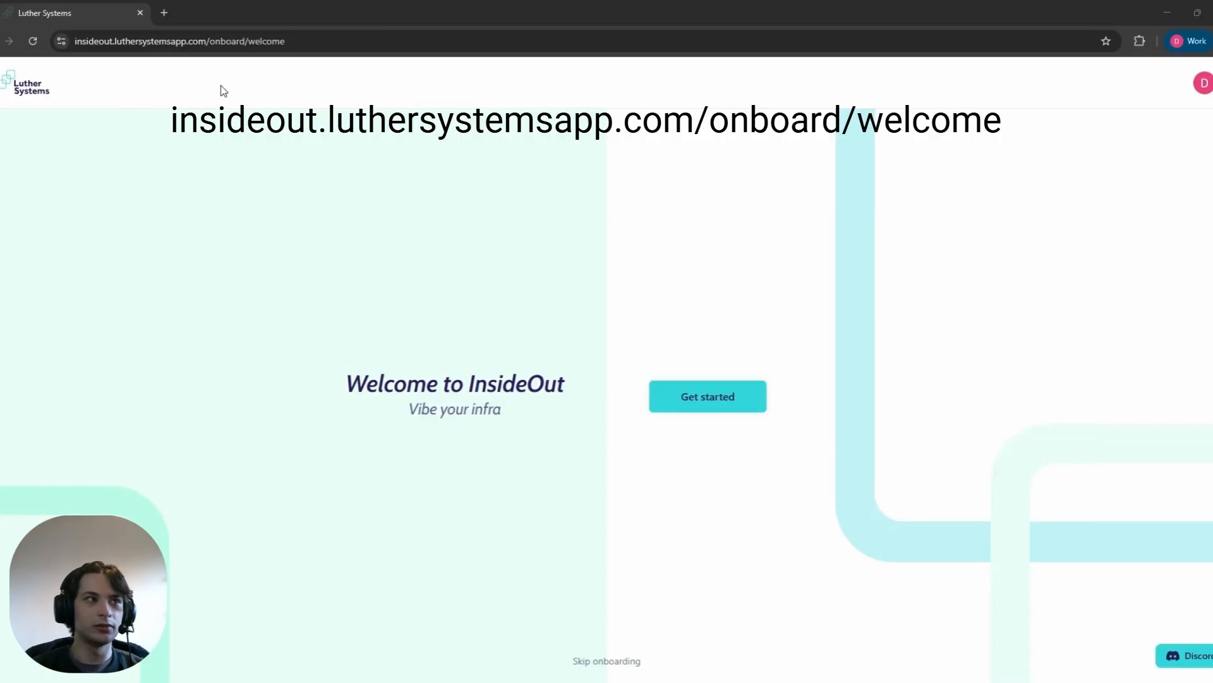
# Step: Start the onboarding without setting up GitHub and choose to connect an existing Amazon Web Services (AWS) cloud
pyautogui.click(727, 400)
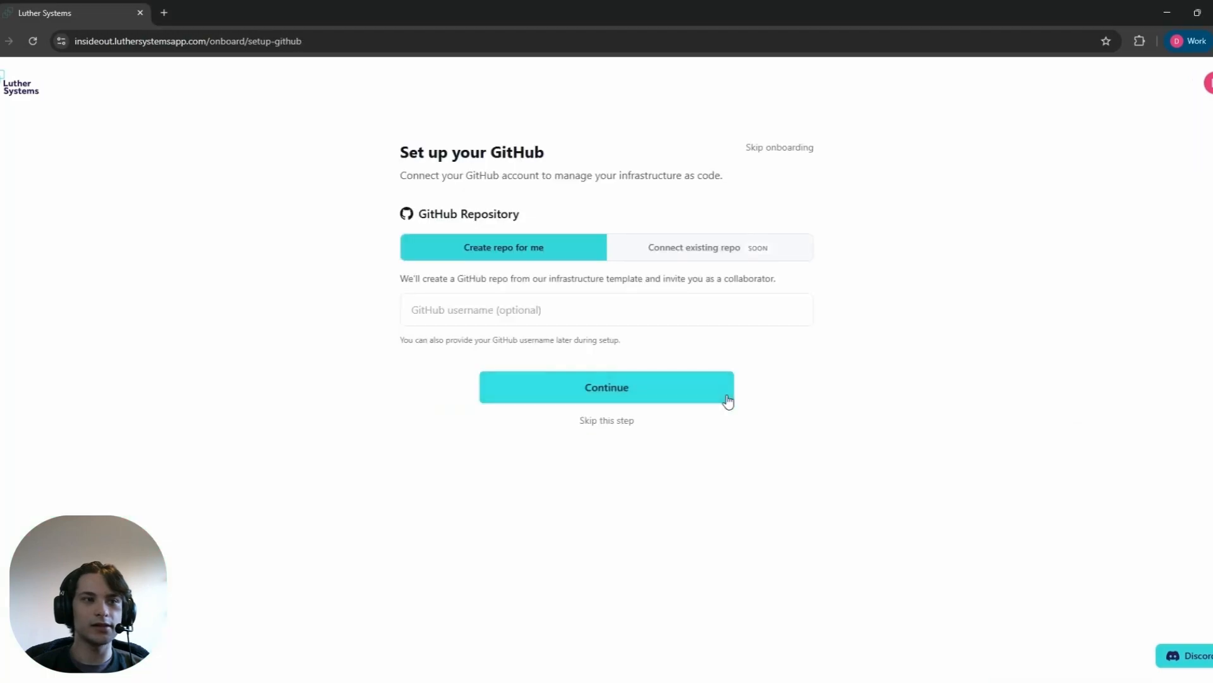
pyautogui.click(618, 423)
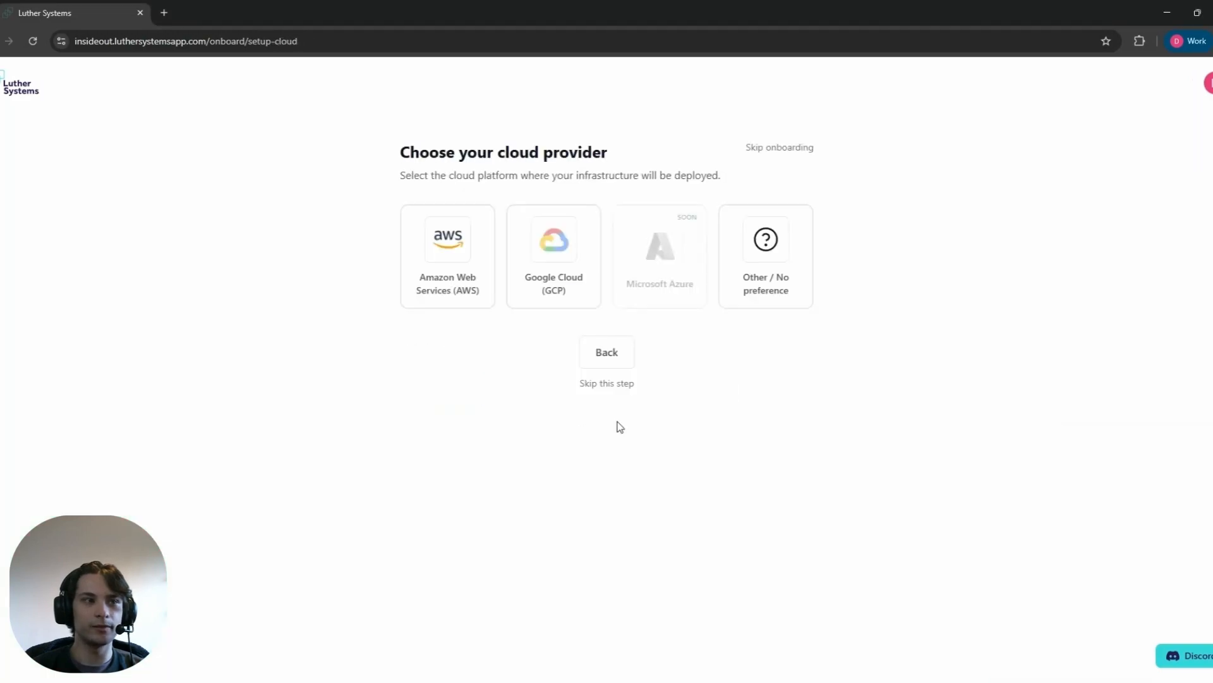
pyautogui.click(464, 265)
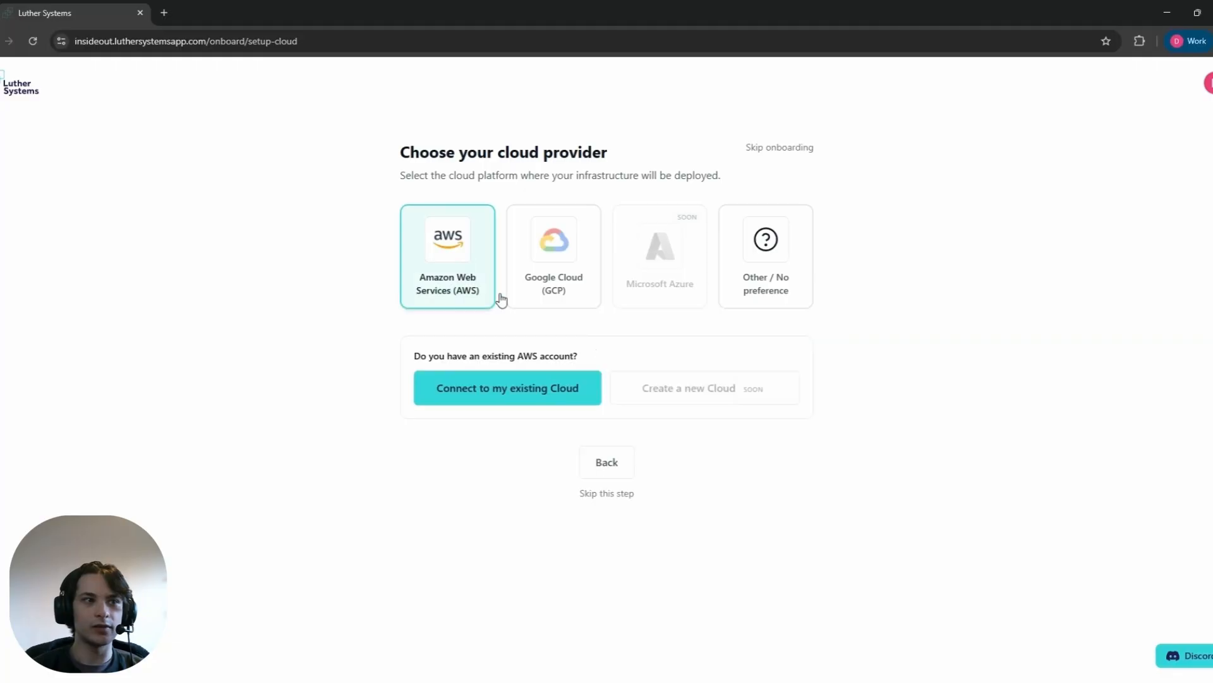
pyautogui.click(547, 393)
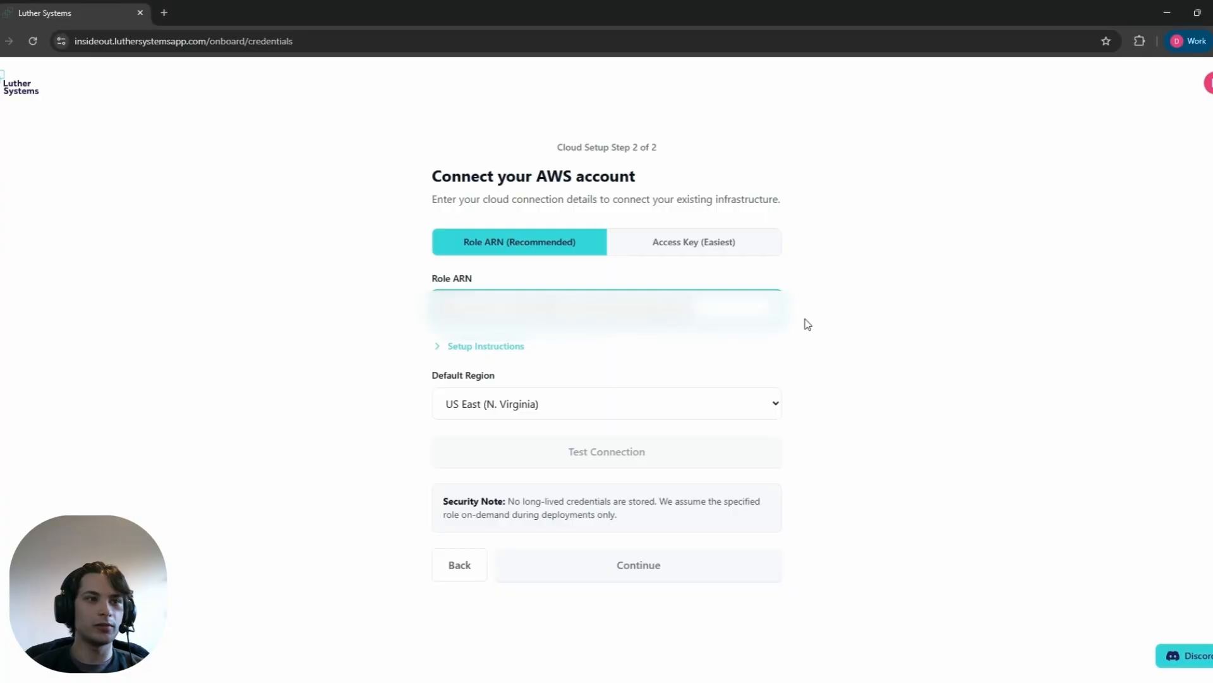
# Step: Enter the AWS Role ARN, test the connection and finish the cloud setup, skipping the app builder selection
pyautogui.hotkey('ctrl', 'v')
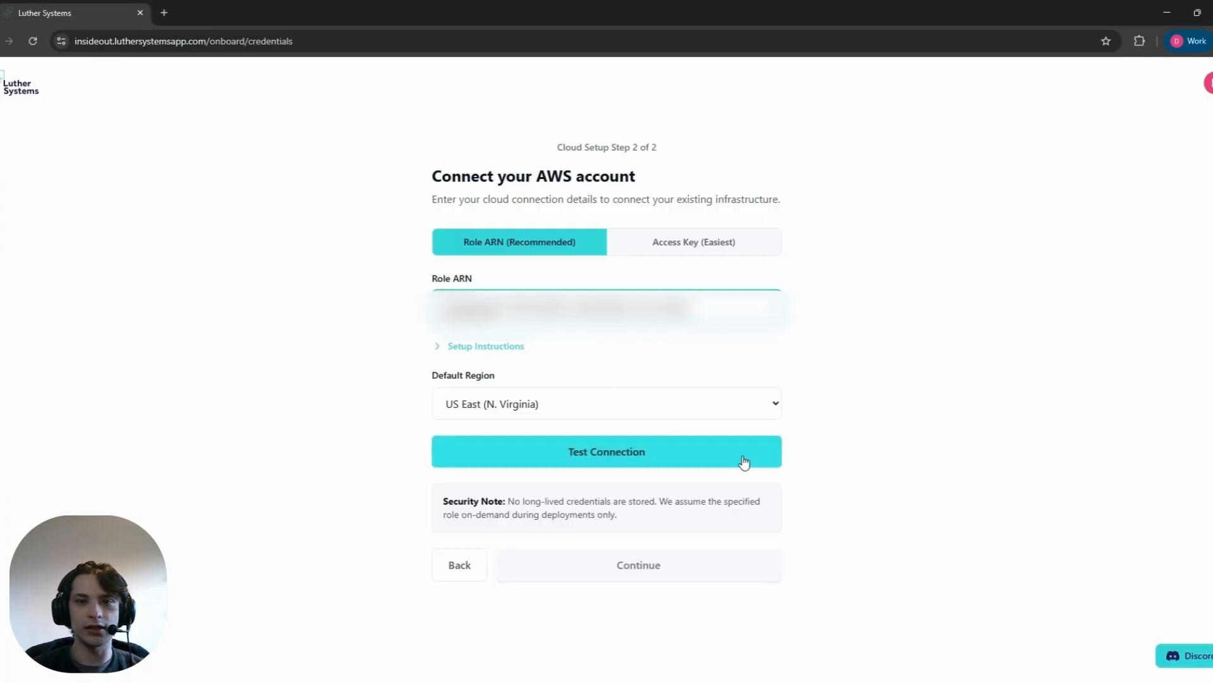
pyautogui.click(743, 458)
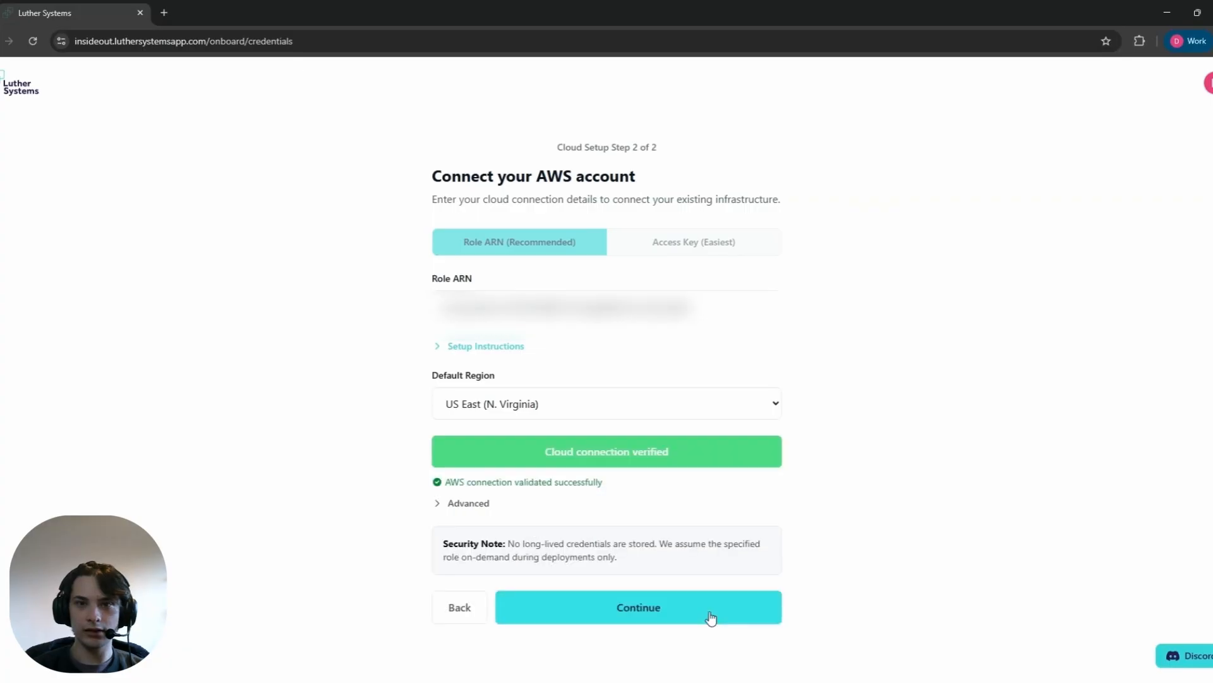
pyautogui.click(711, 619)
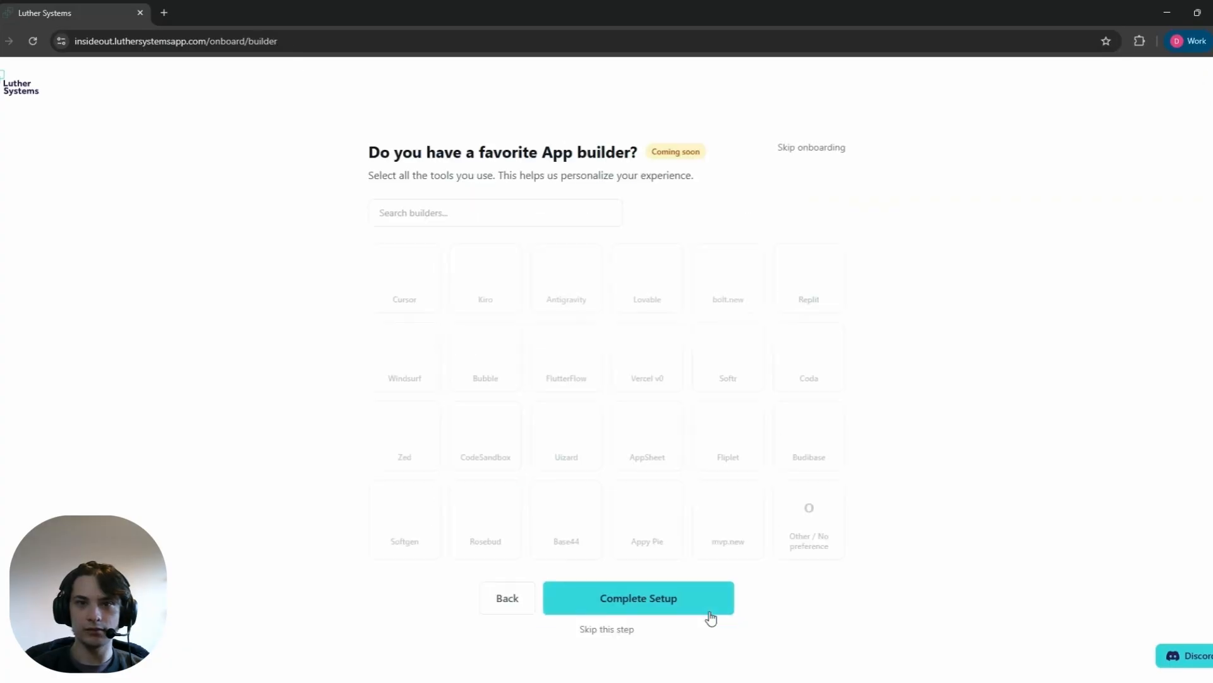
pyautogui.click(599, 631)
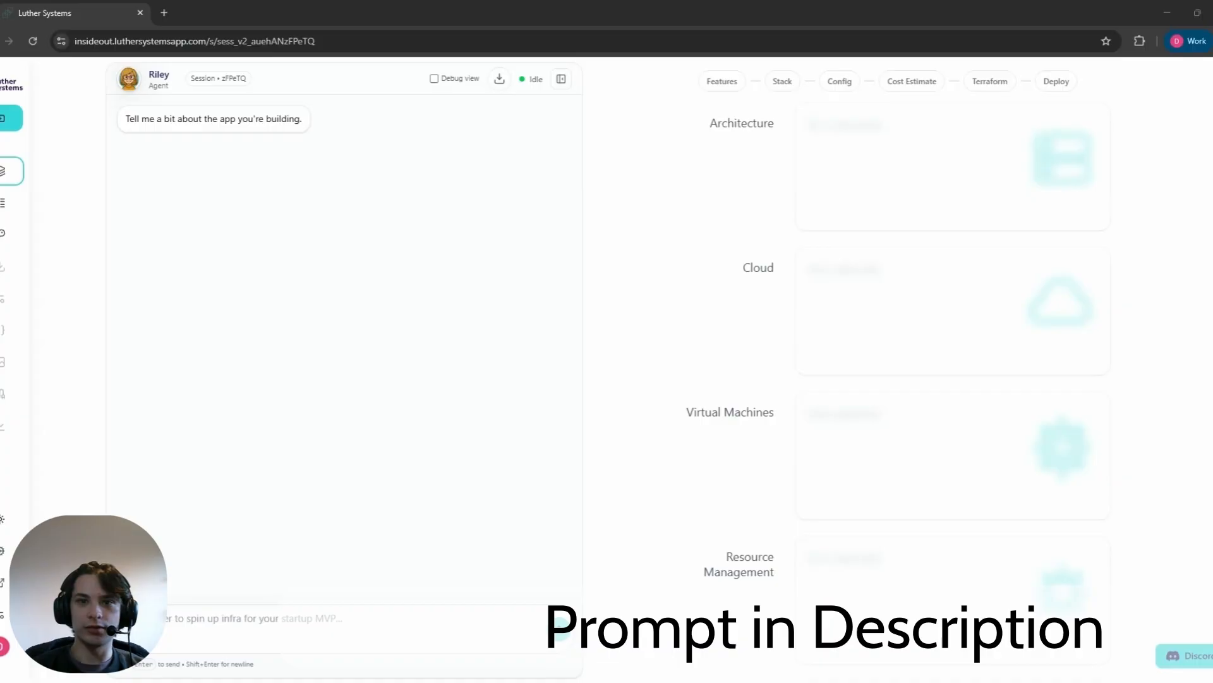
# Step: Send Riley the OpenClaw infrastructure prompt: EC2 Instance Connect, public VPC, us-east-1, 32GB disk, 1 server and Secrets Manager for 1 API key secret
pyautogui.click(375, 617)
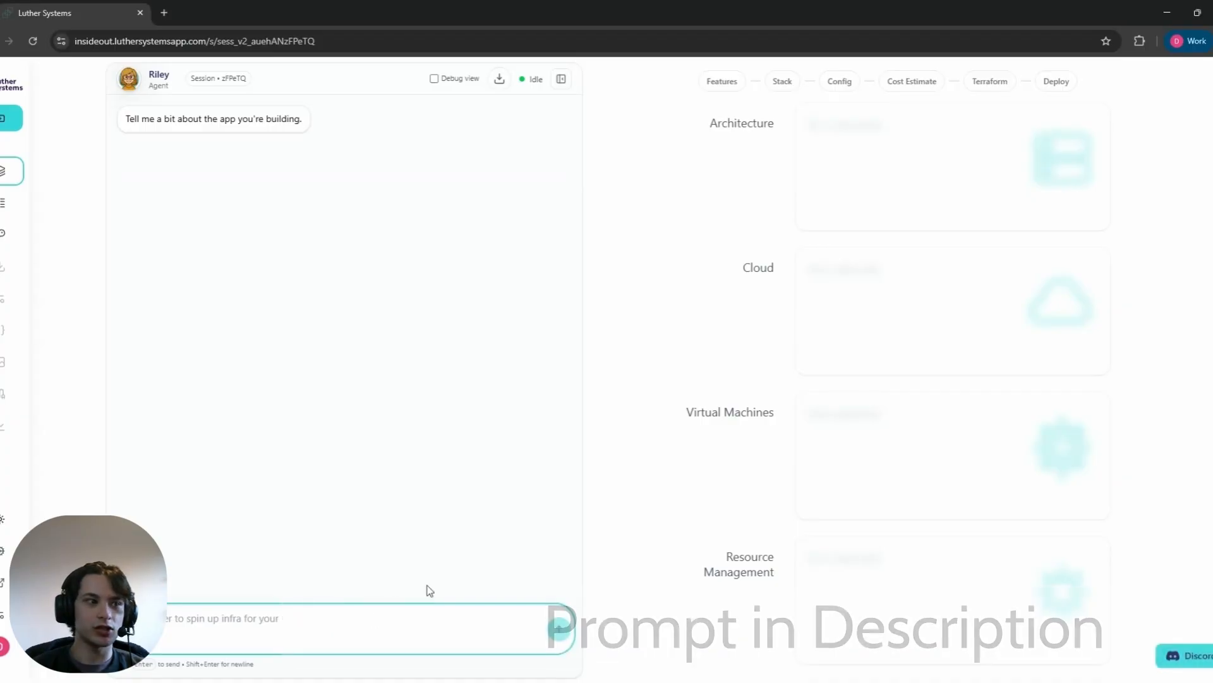
pyautogui.hotkey('ctrl', 'v')
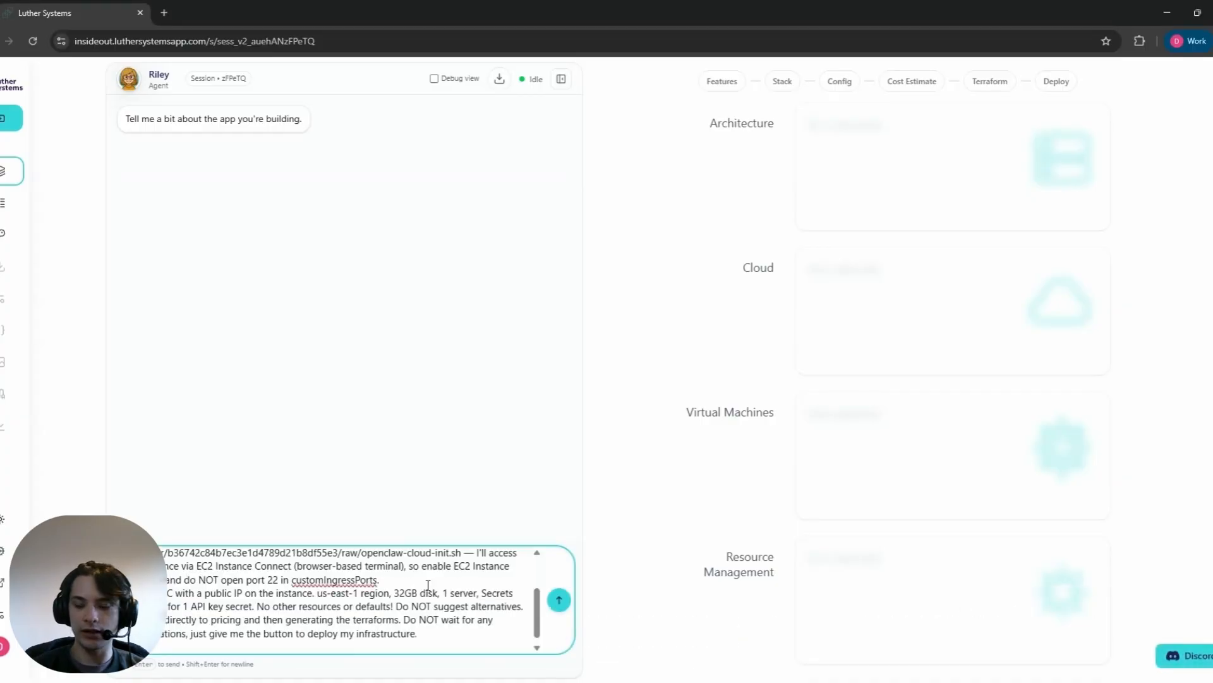
pyautogui.press('Return')
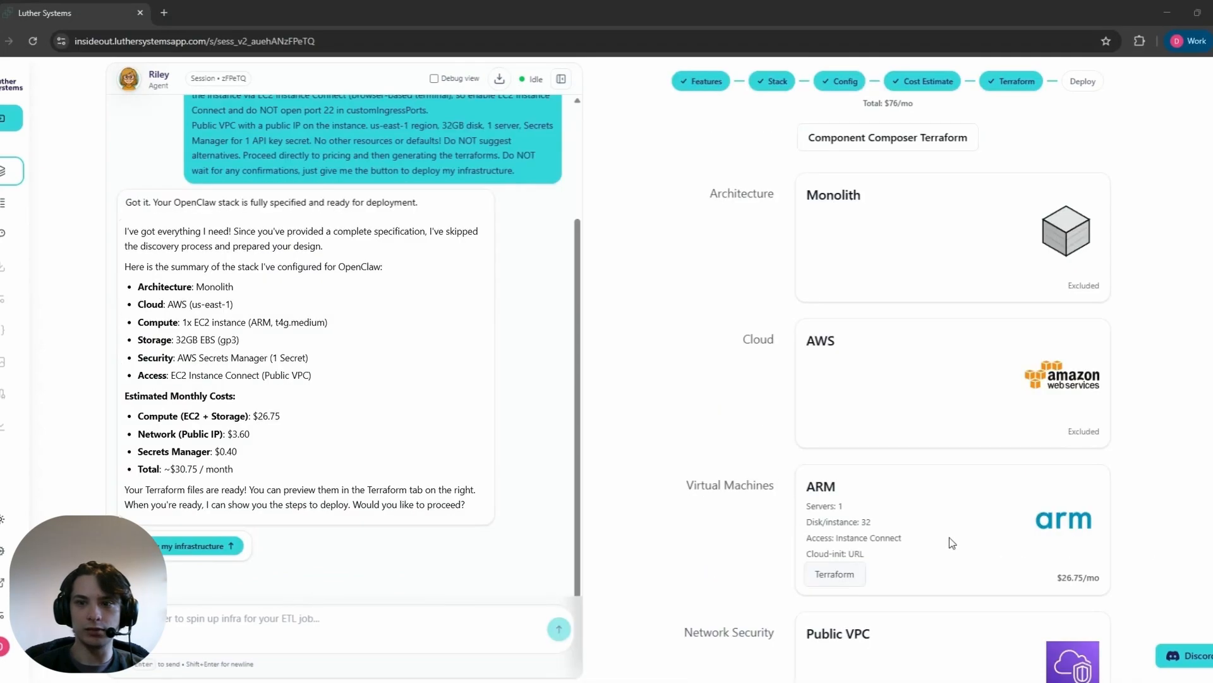
# Step: Deploy the generated infrastructure by applying its Terraform, and close the output once the deployment is complete
pyautogui.click(216, 544)
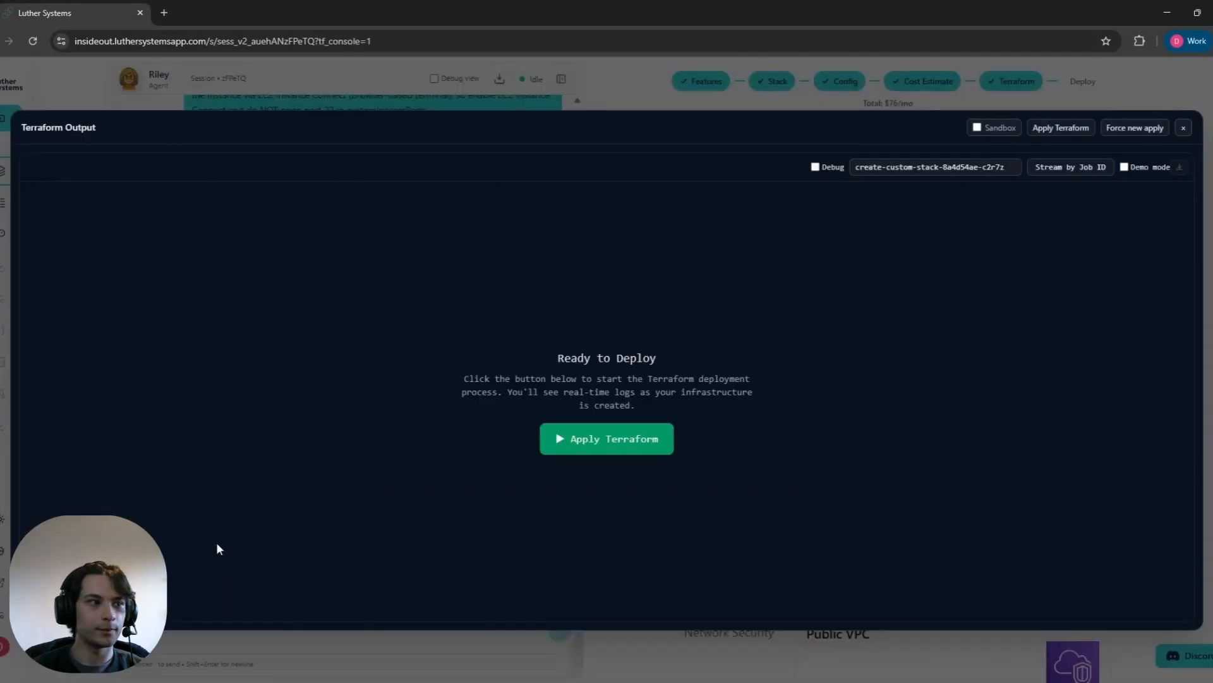
pyautogui.click(620, 450)
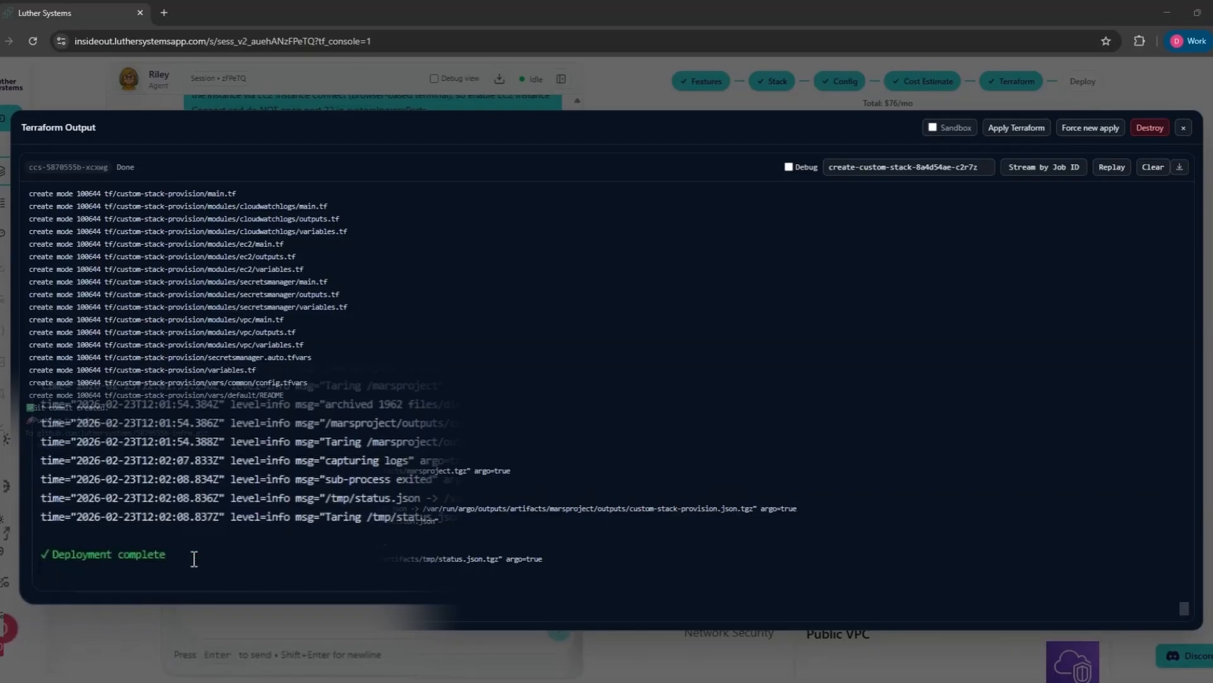
pyautogui.click(1183, 128)
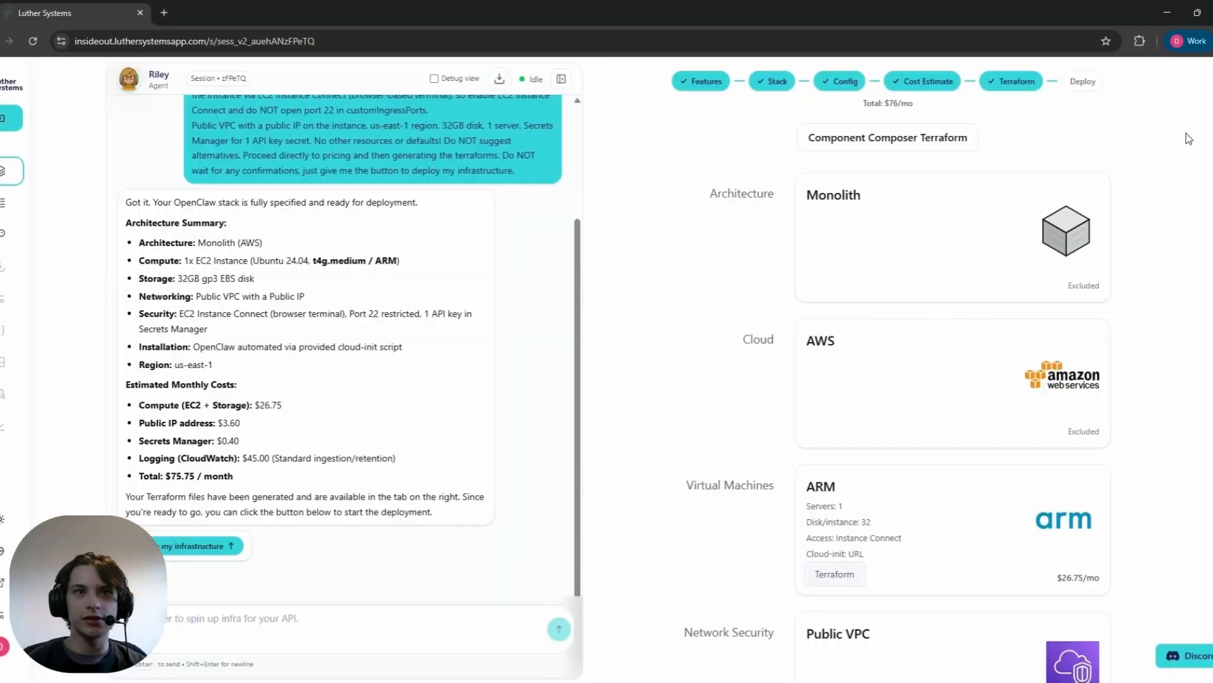
# Step: Ask Riley "How do I connect?" and open the supplied link to the OpenClaw instance's terminal
pyautogui.click(430, 624)
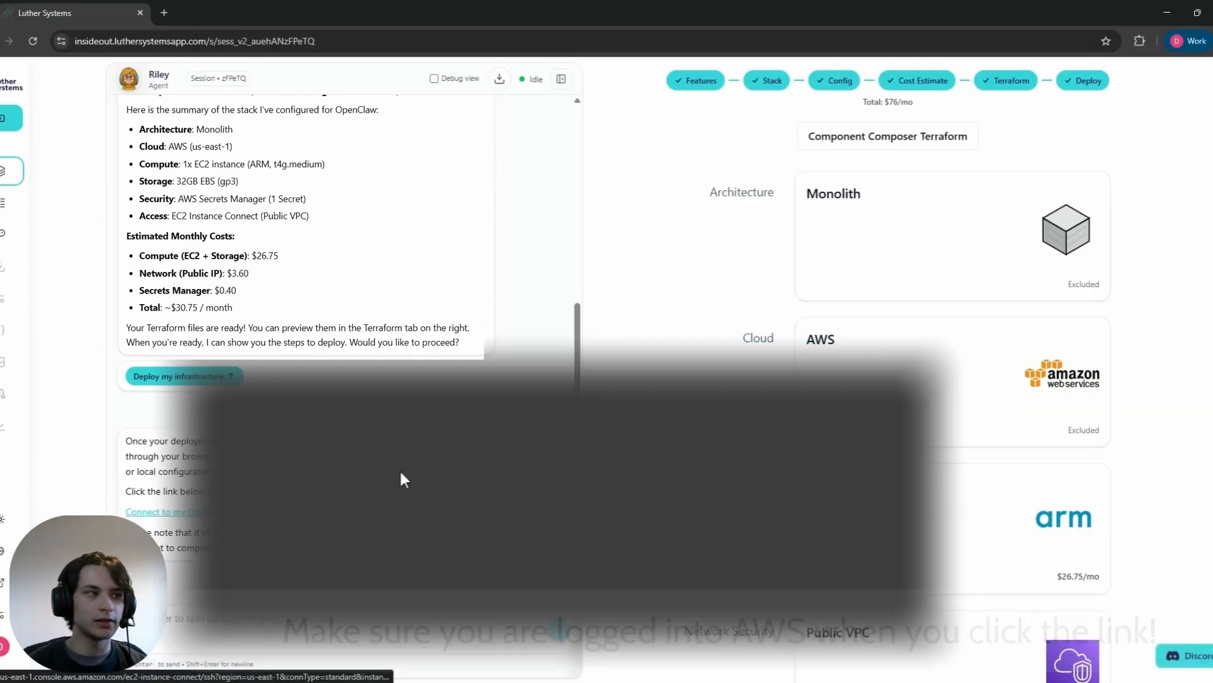
pyautogui.click(248, 513)
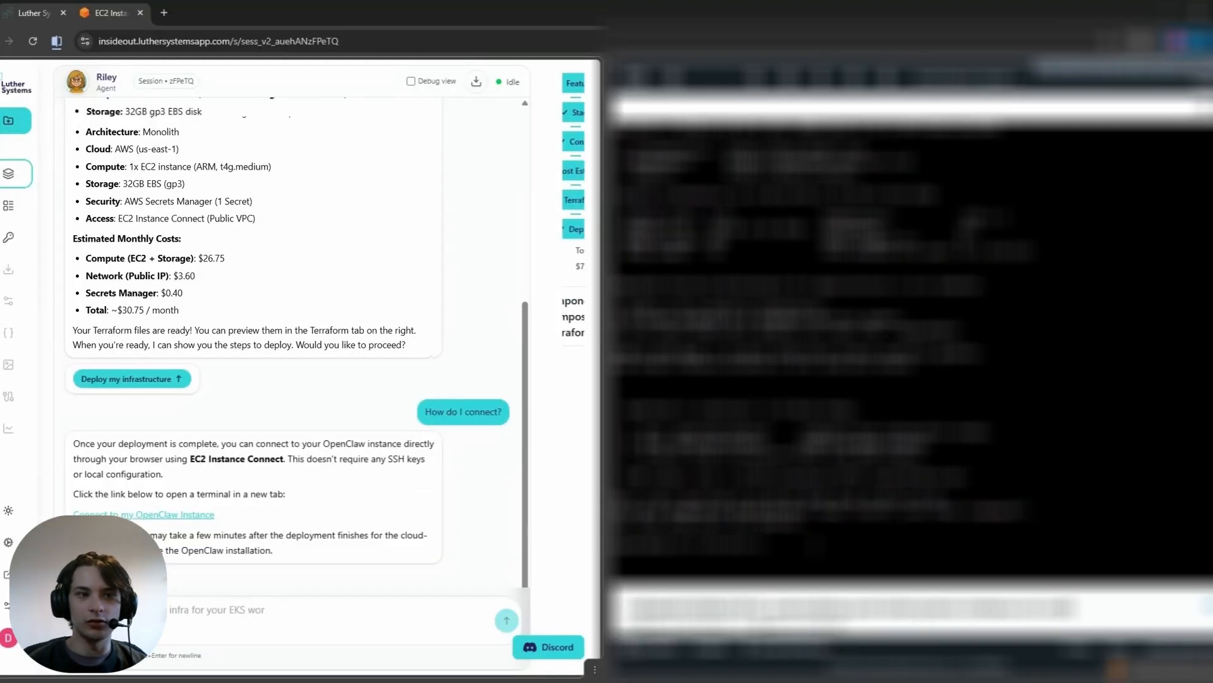
# Step: Run openclaw-onboard in the EC2 instance's terminal to start the interactive setup
pyautogui.click(820, 546)
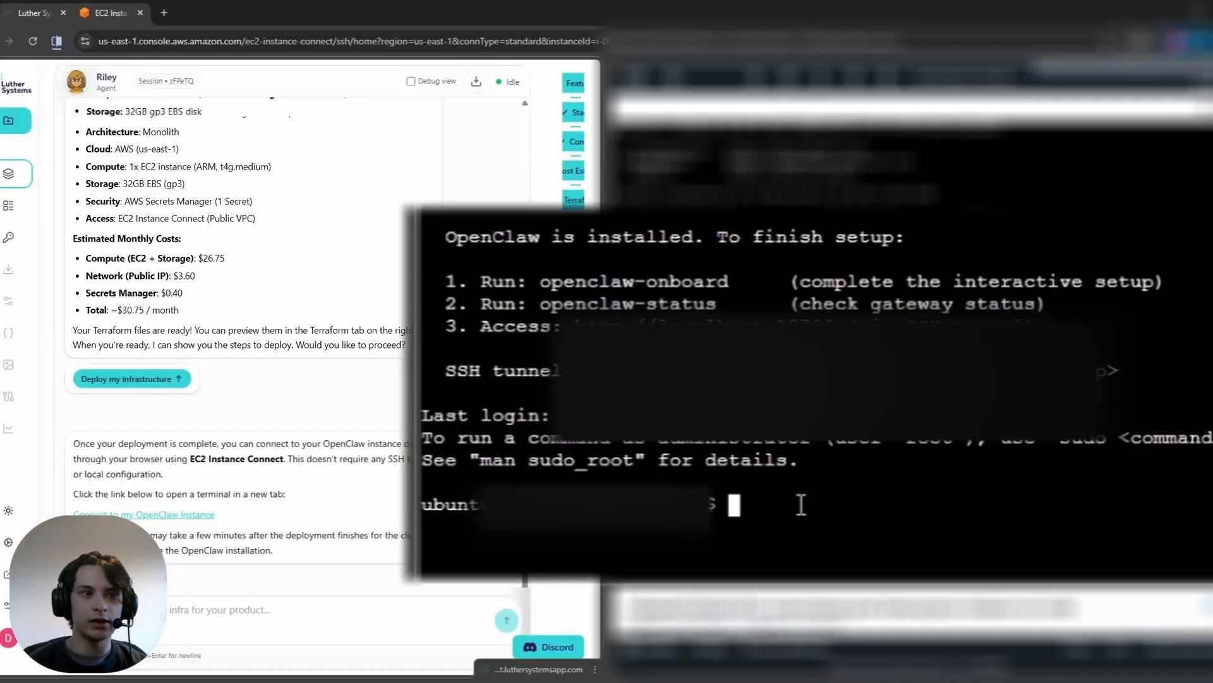
pyautogui.write('ope')
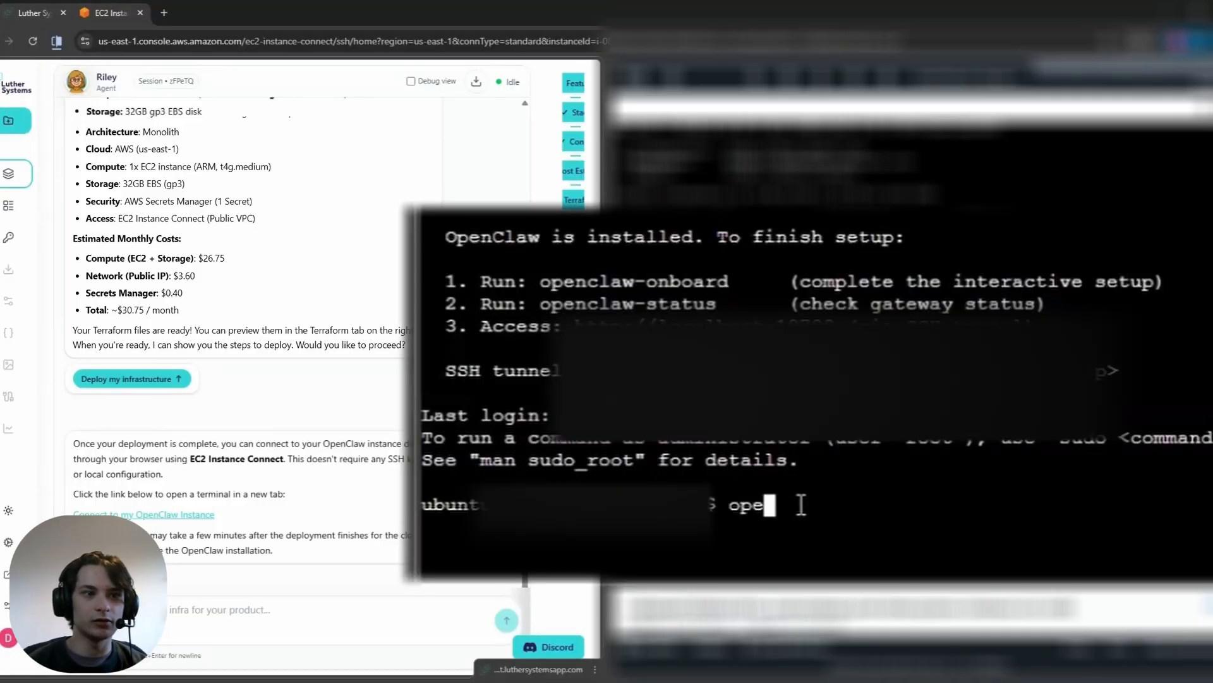
pyautogui.write('nclaw-onboard')
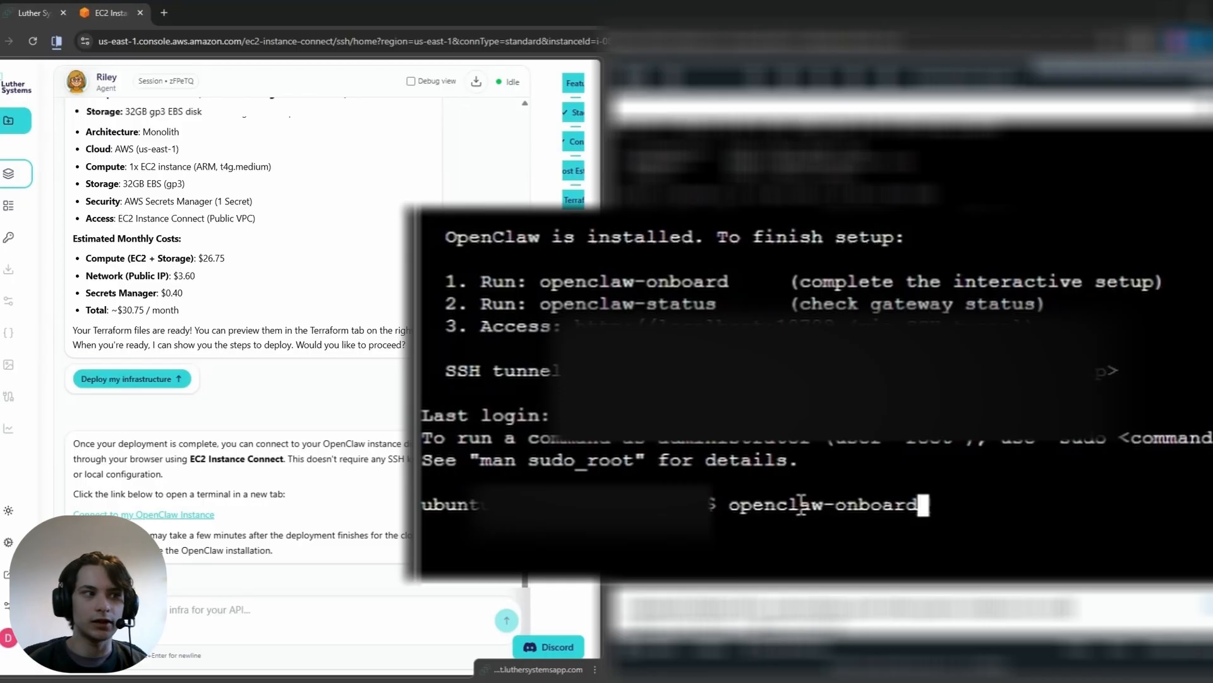
pyautogui.press('Return')
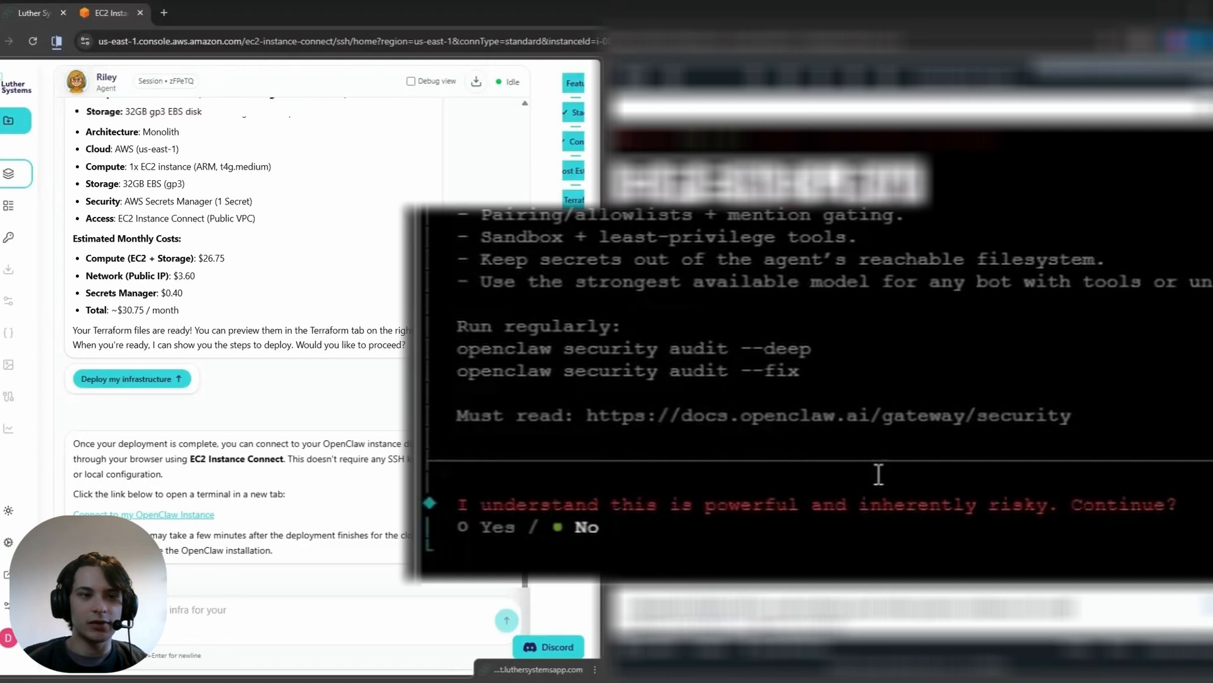
# Step: Accept the risk notice, choose the QuickStart onboarding mode and use the existing configuration values
pyautogui.press('Left')
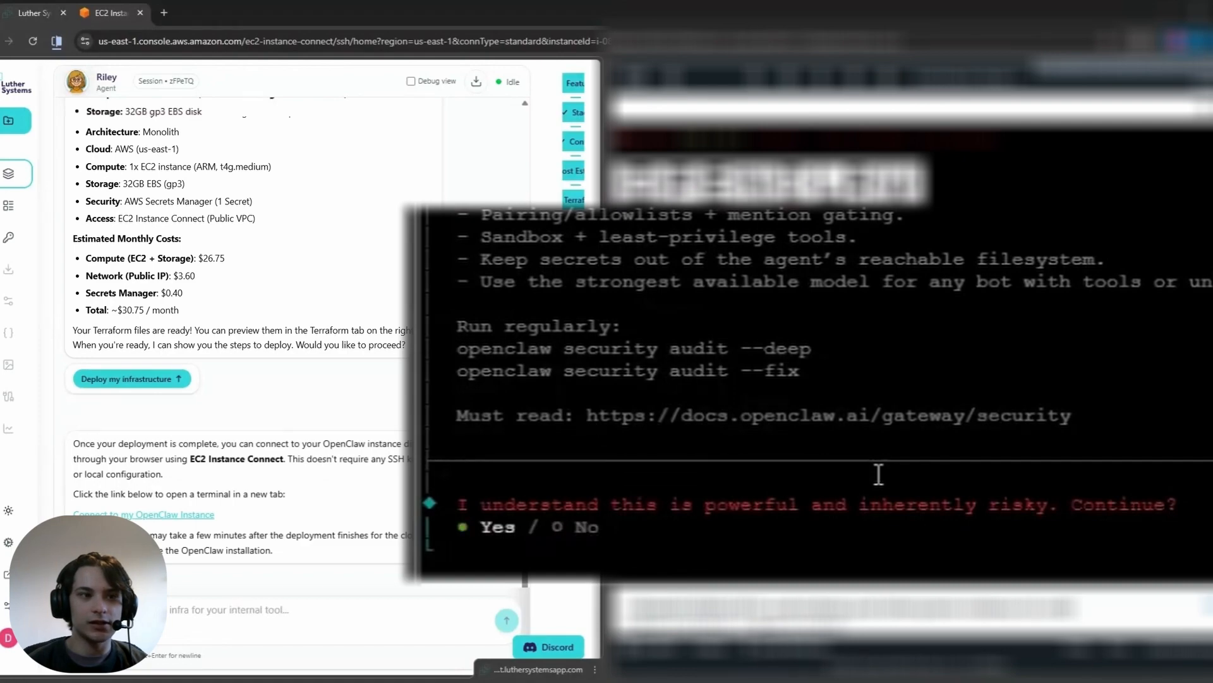
pyautogui.press('Return')
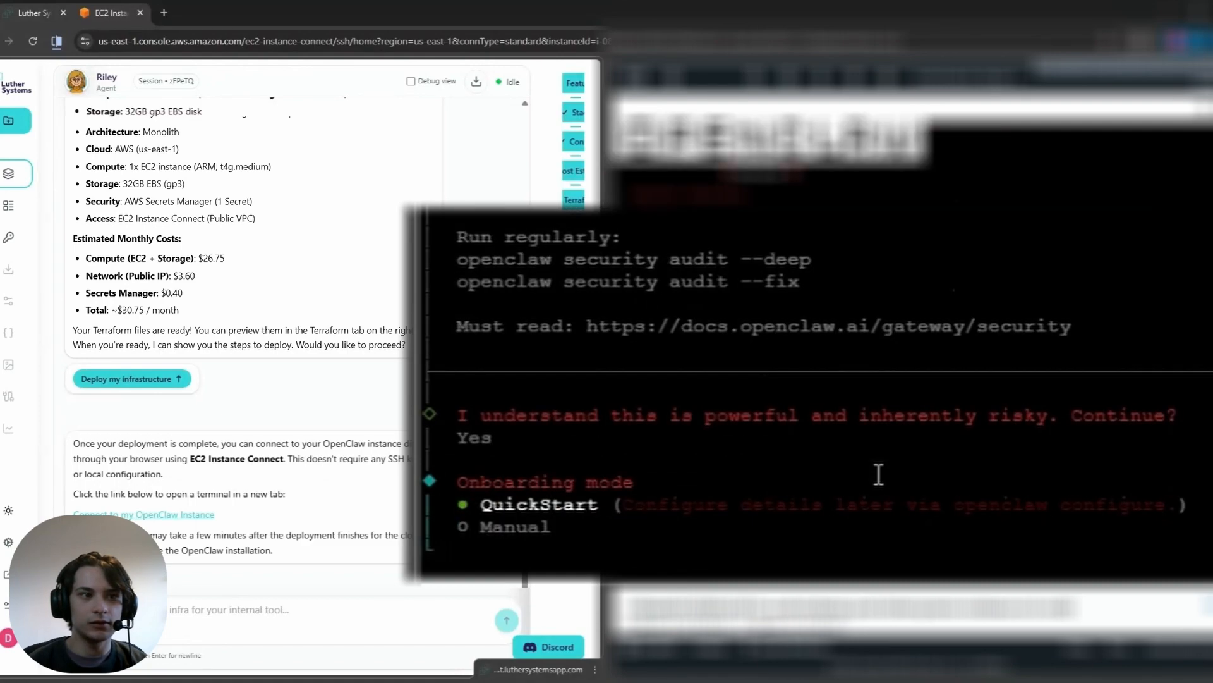
pyautogui.press('Return')
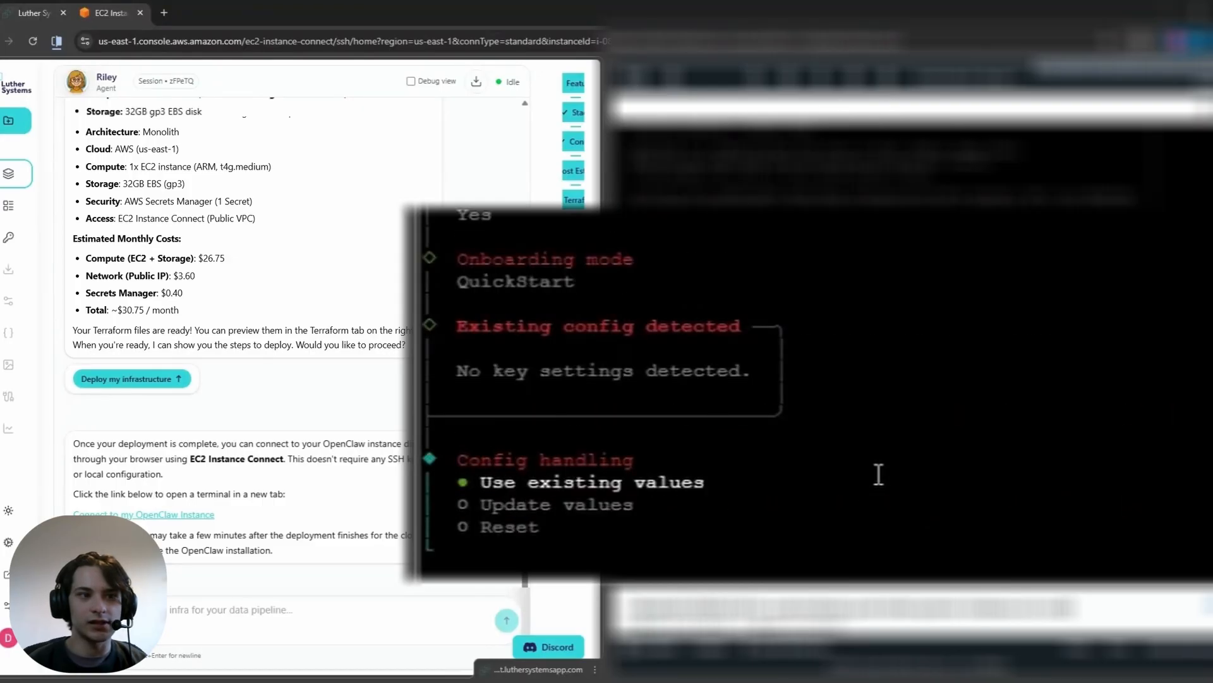
pyautogui.press('Return')
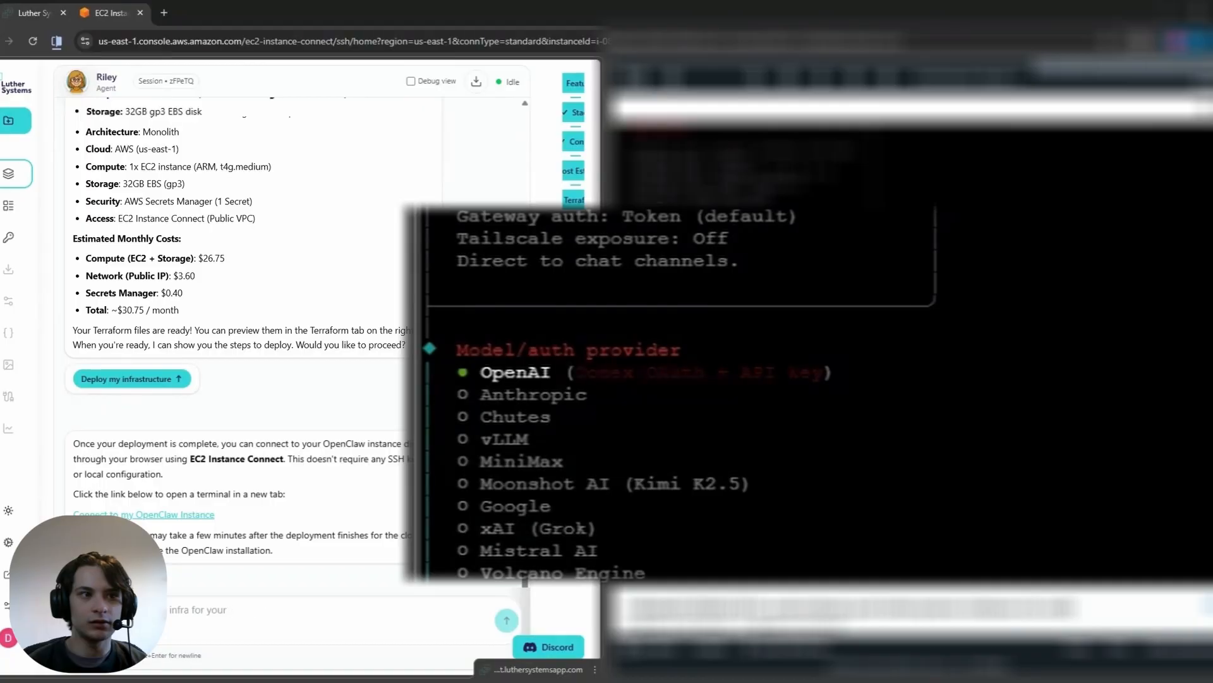
# Step: Set Anthropic as the model provider with API key authentication and enter the Anthropic API key
pyautogui.press('Down')
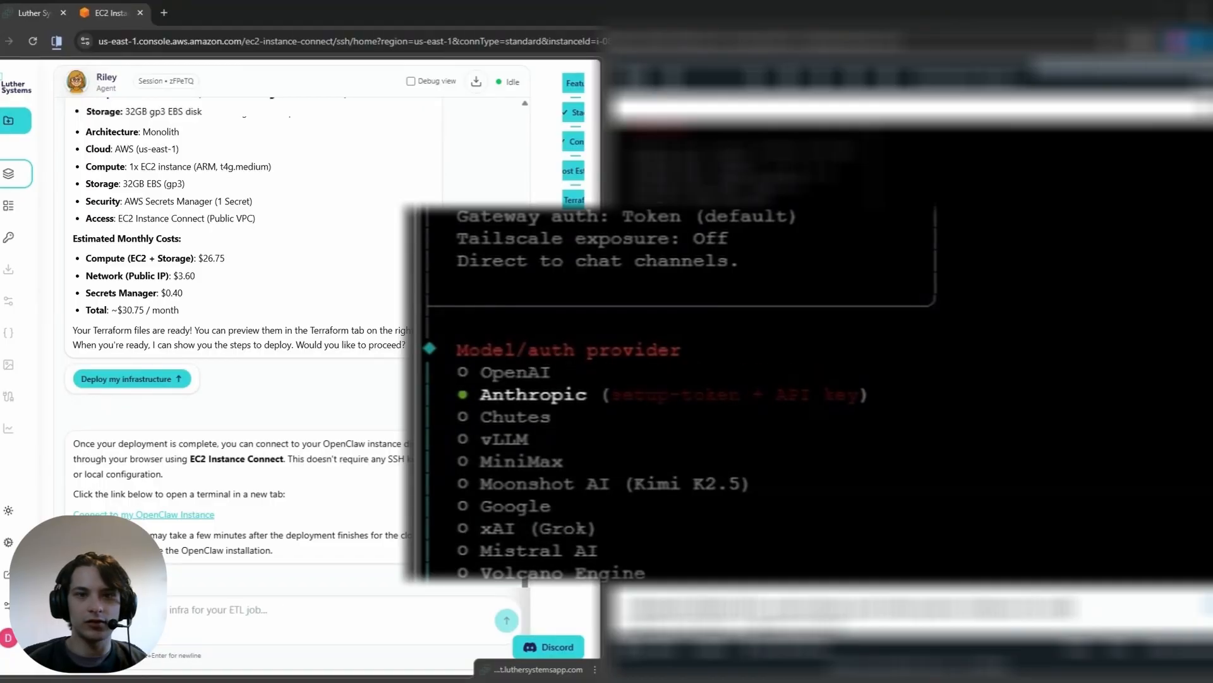
pyautogui.press('Return')
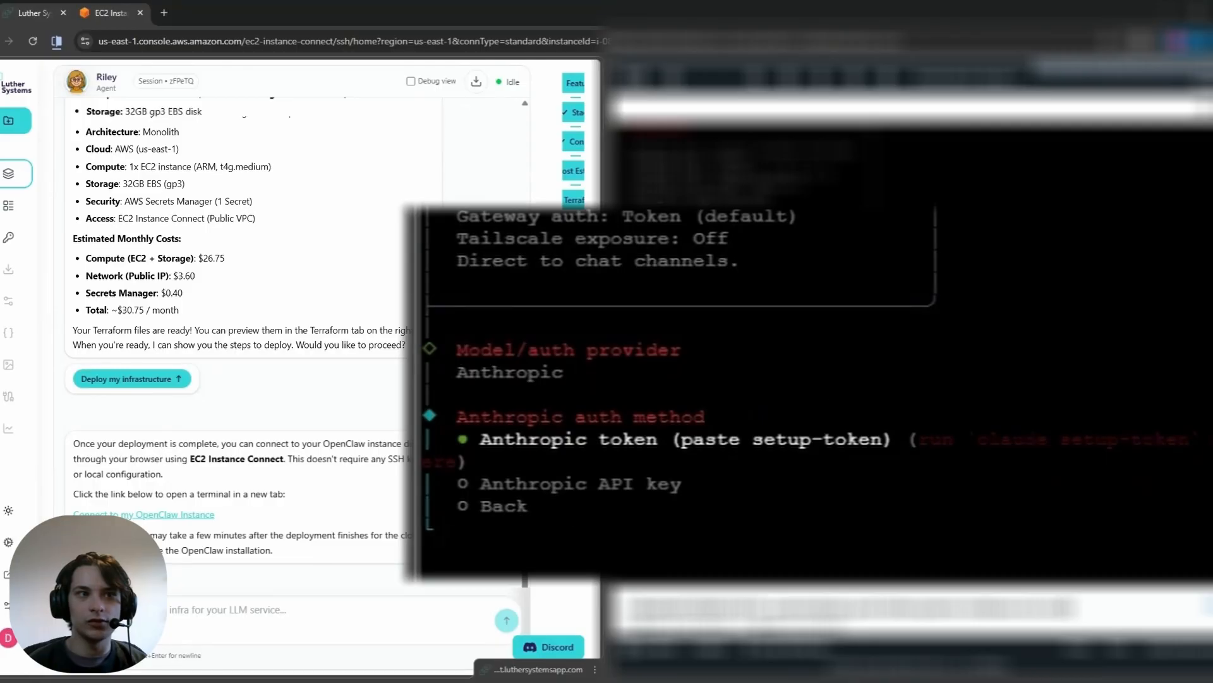
pyautogui.press('Down')
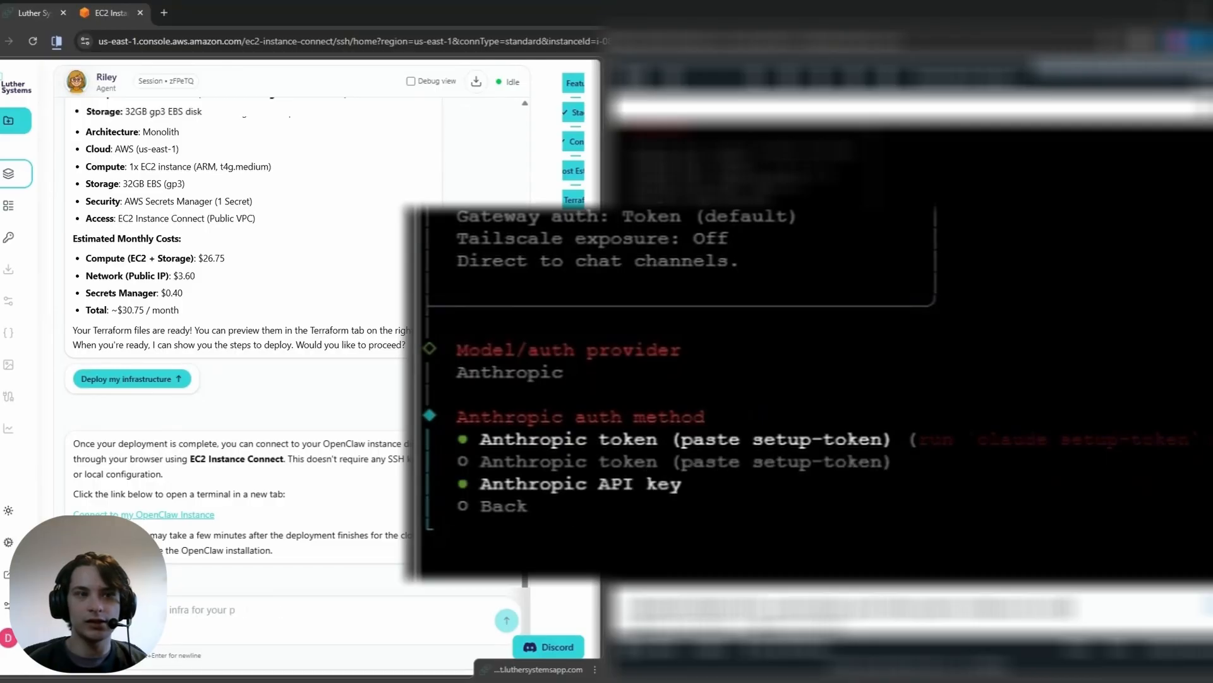
pyautogui.press('Return')
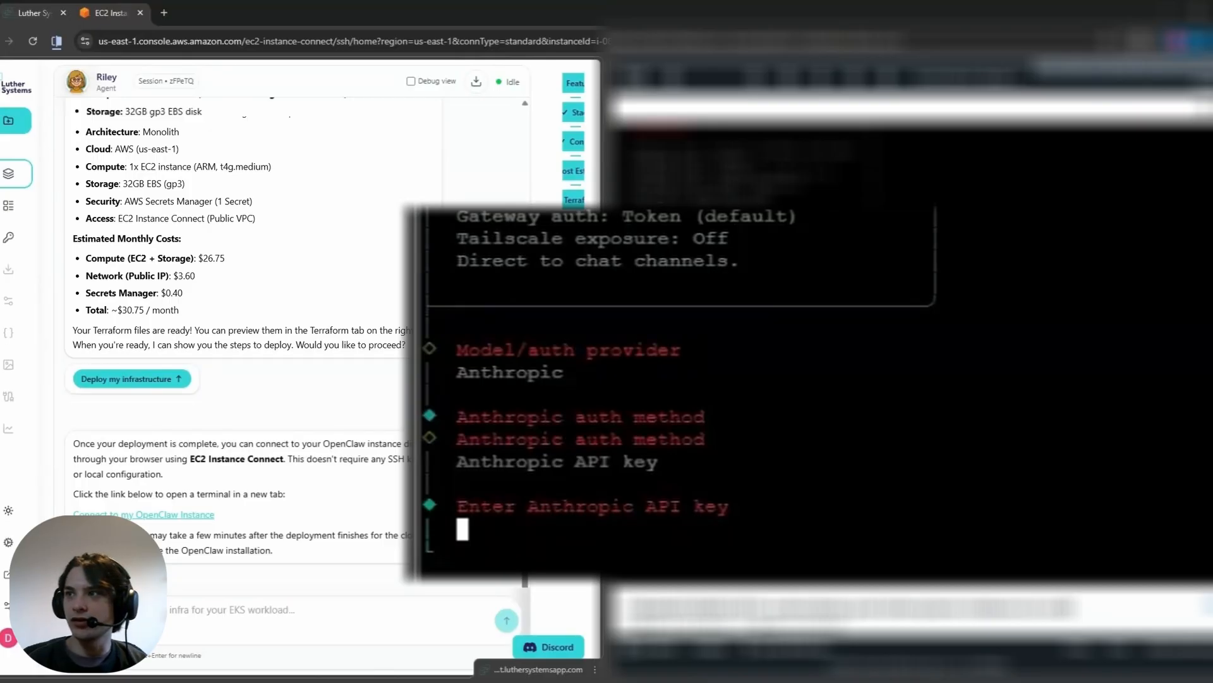
pyautogui.hotkey('ctrl', 'v')
pyautogui.press('Return')
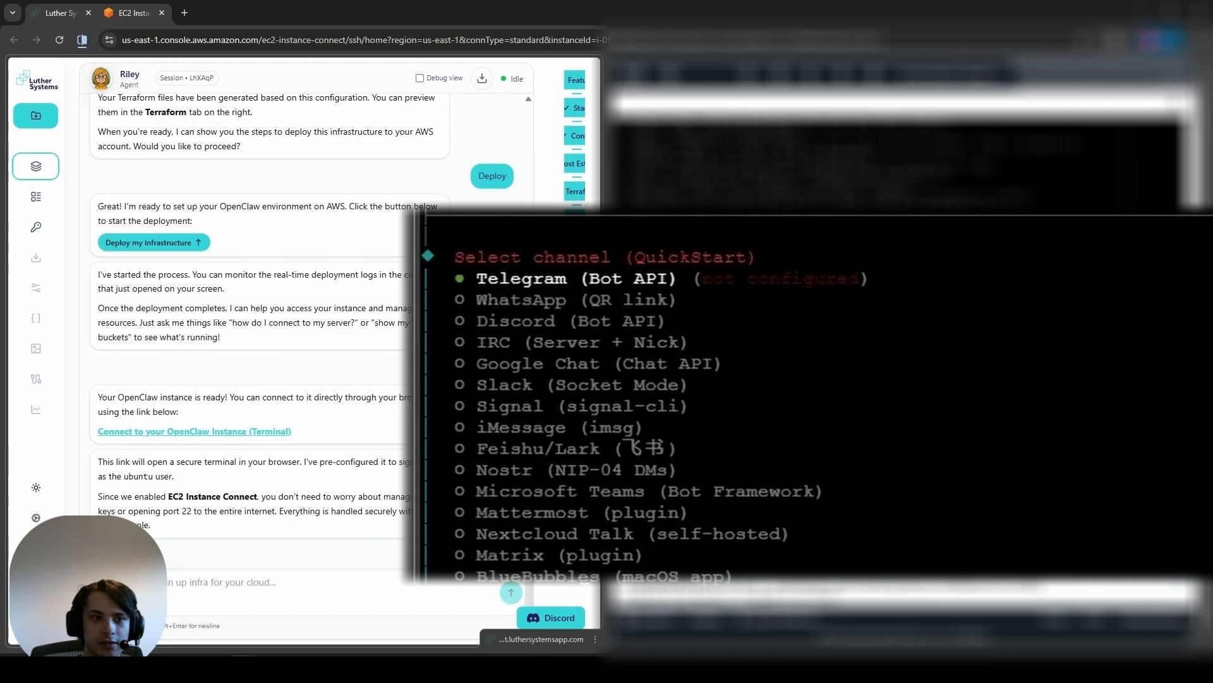
# Step: Select WhatsApp (QR link) as the channel and link it now by QR code
pyautogui.press('Down')
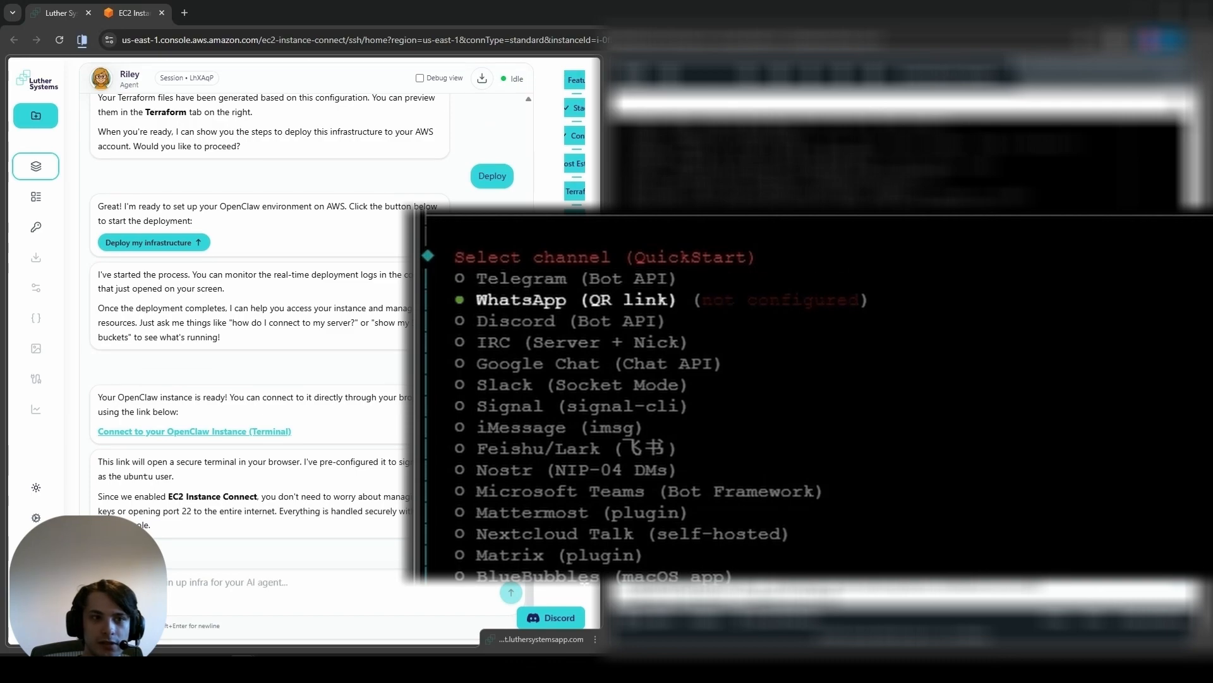
pyautogui.press('Return')
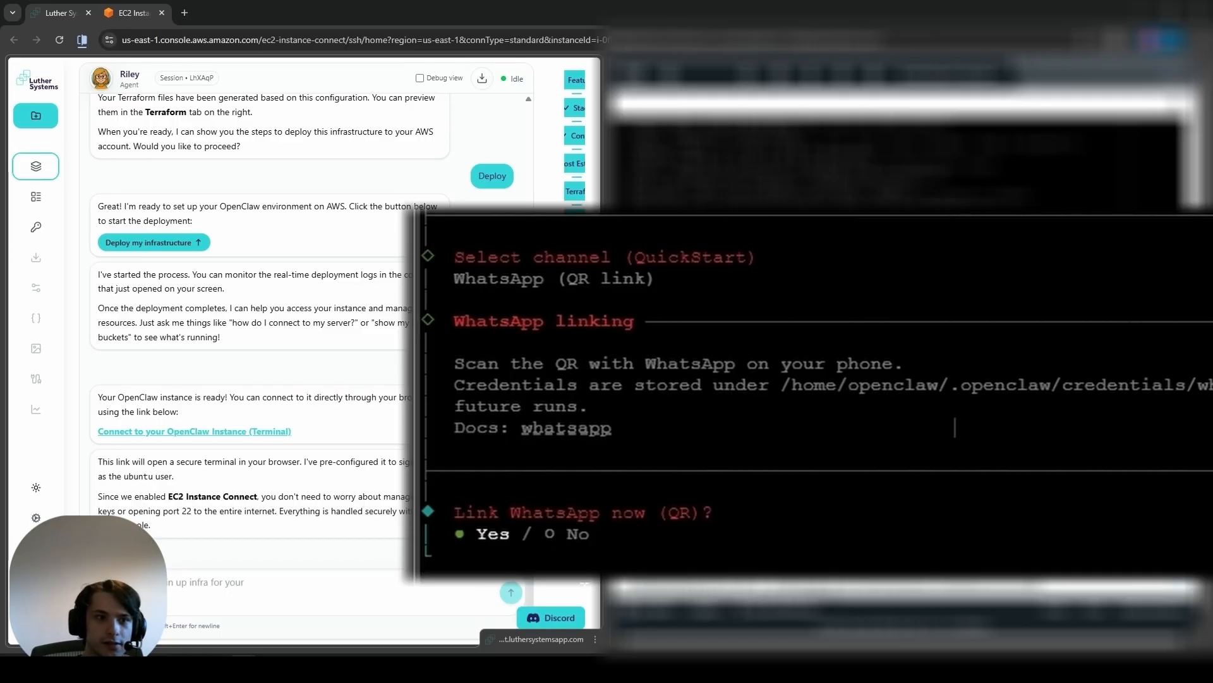
pyautogui.press('Return')
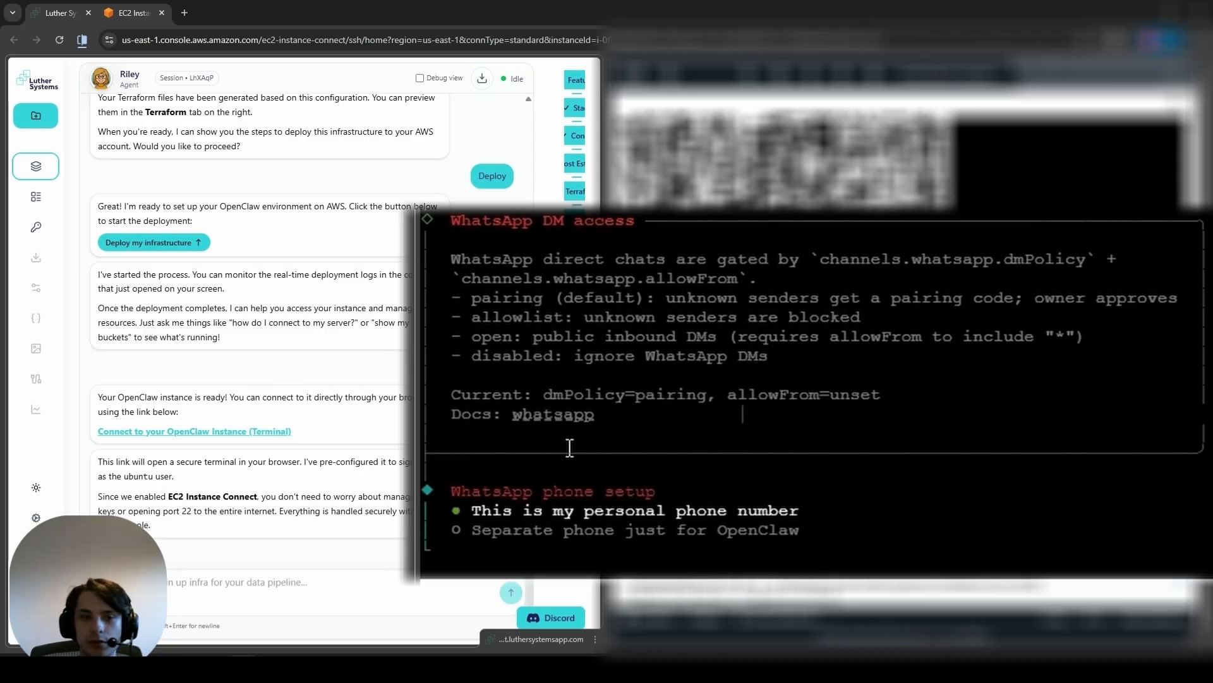
# Step: Set up WhatsApp with a personal phone and enter the owner's WhatsApp phone number for the allowlist
pyautogui.press('Return')
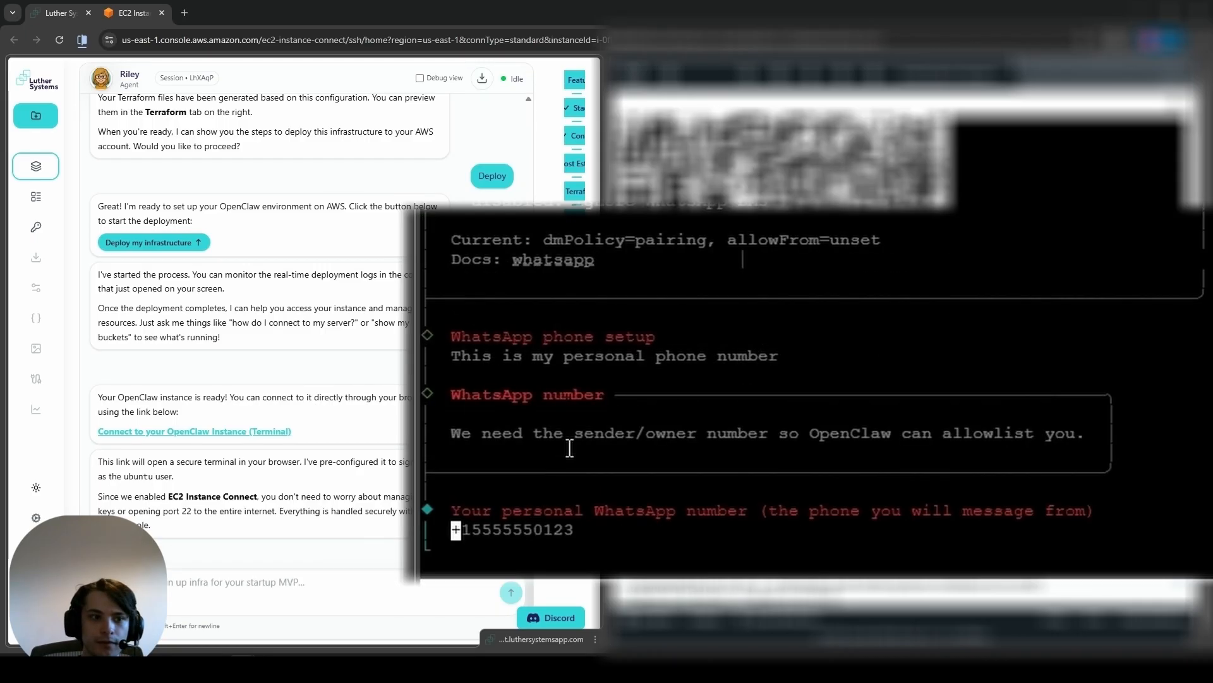
pyautogui.write('070')
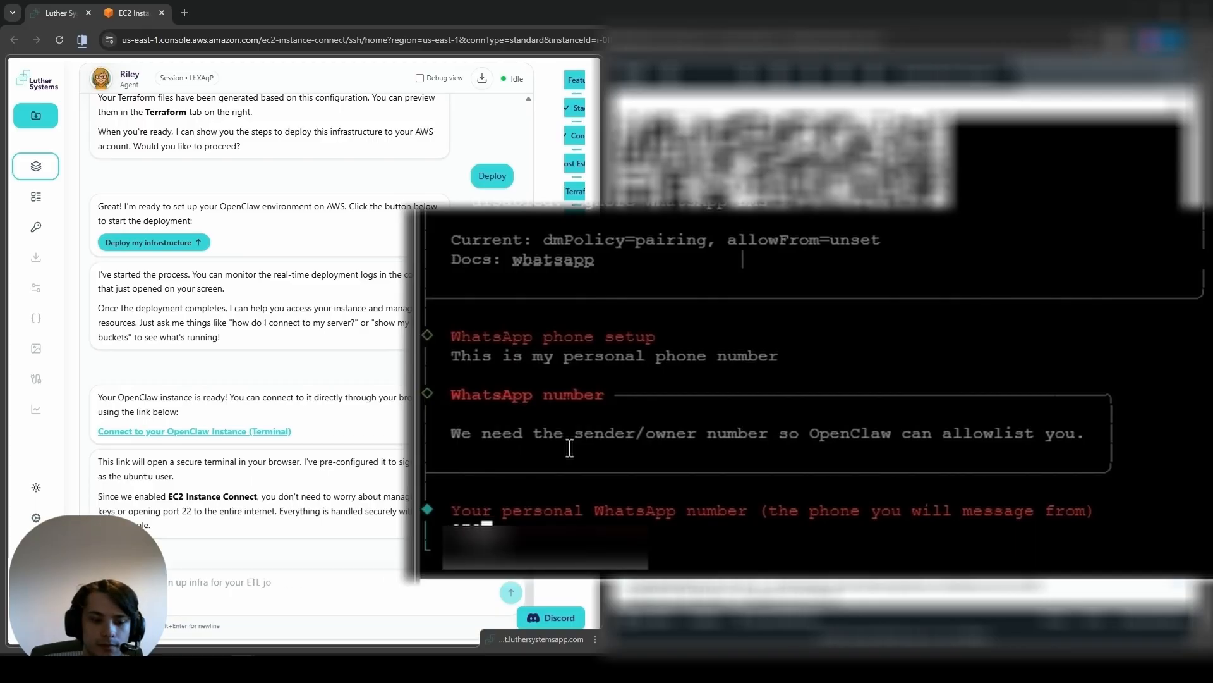
pyautogui.write('06')
pyautogui.press('Return')
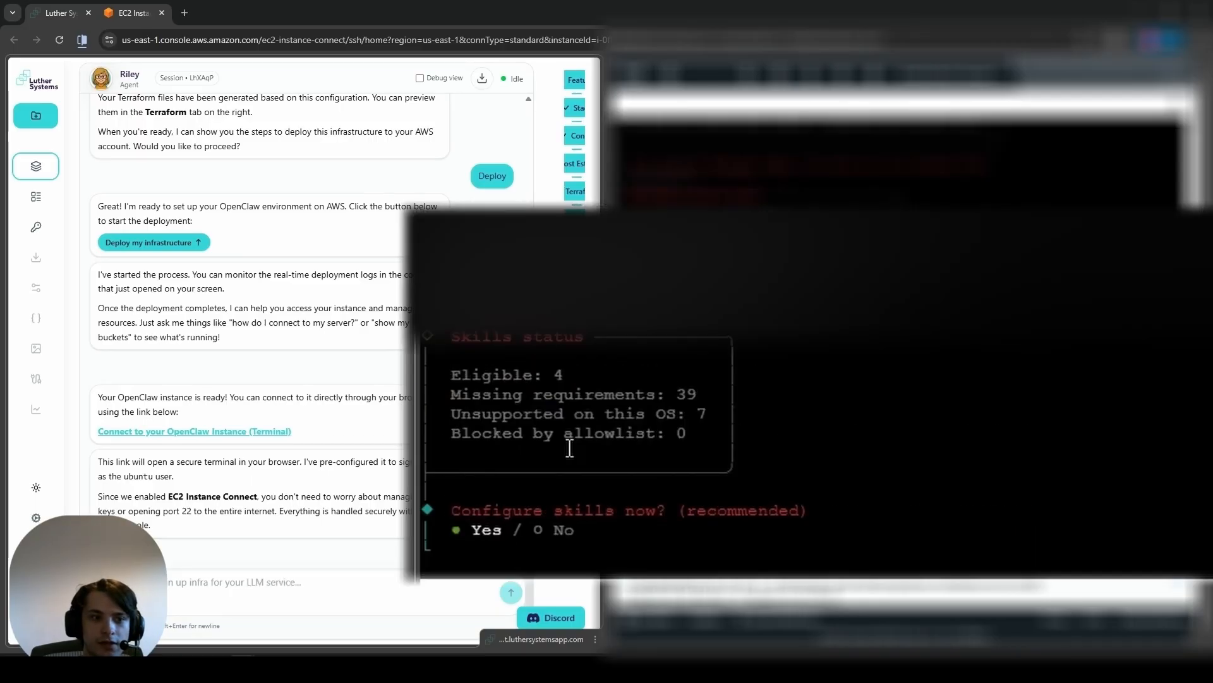
# Step: Decline configuring skills and skip enabling hooks in the OpenClaw onboarding
pyautogui.press('Right')
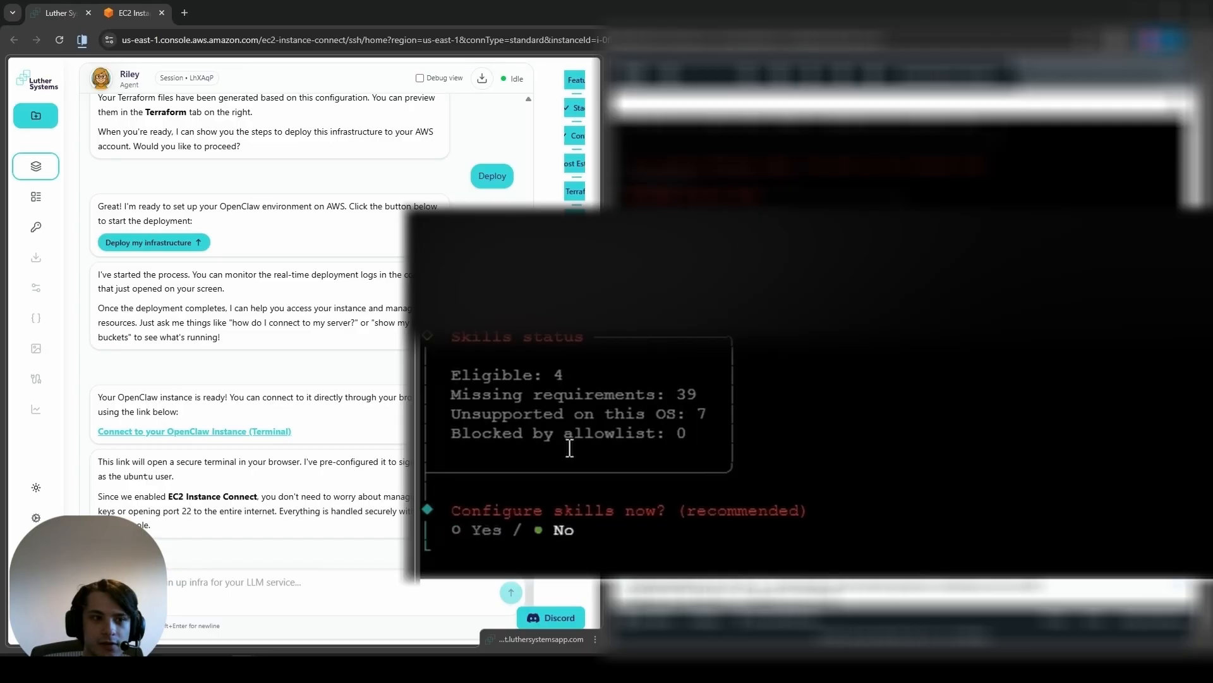
pyautogui.press('Return')
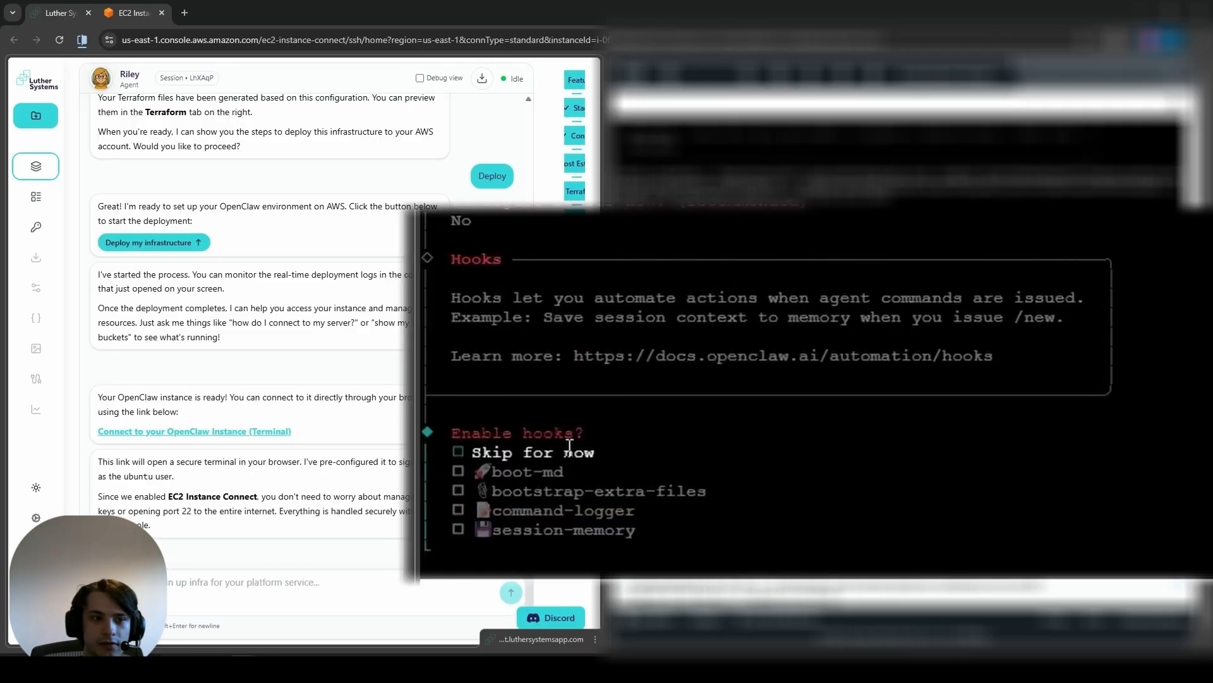
pyautogui.press('space')
pyautogui.press('Return')
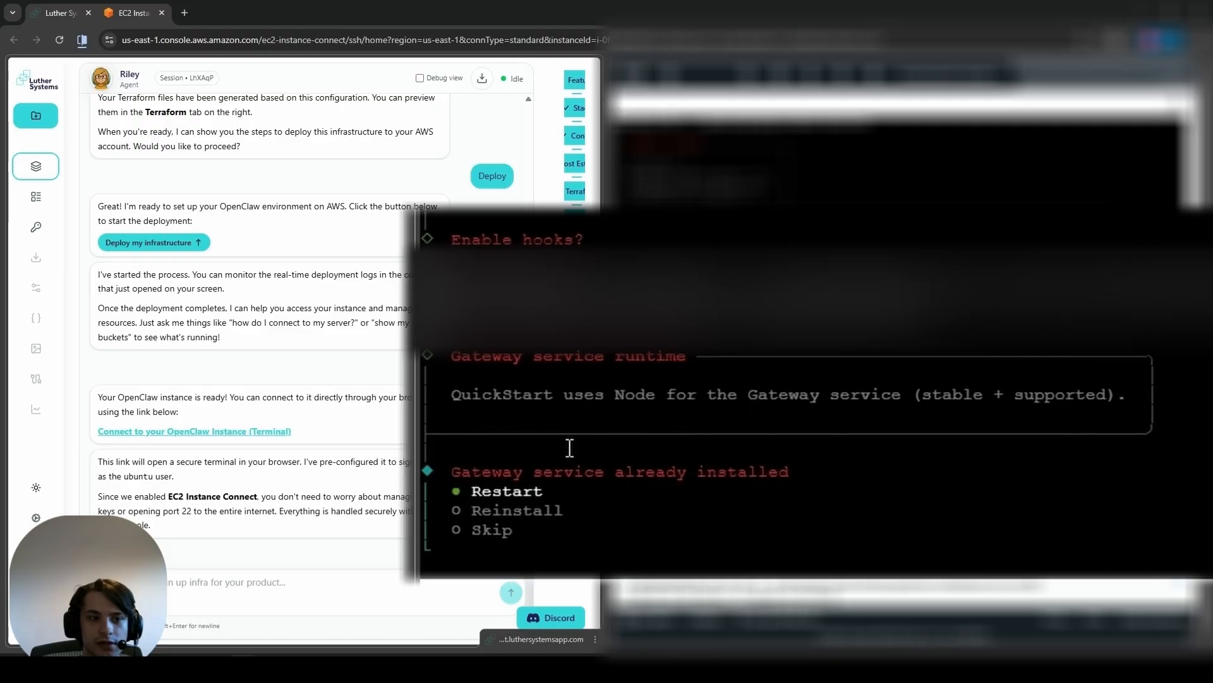
# Step: Skip changes to the already installed gateway service and choose to hatch the bot later with "Do this later"
pyautogui.press('Down')
pyautogui.press('Down')
pyautogui.press('Return')
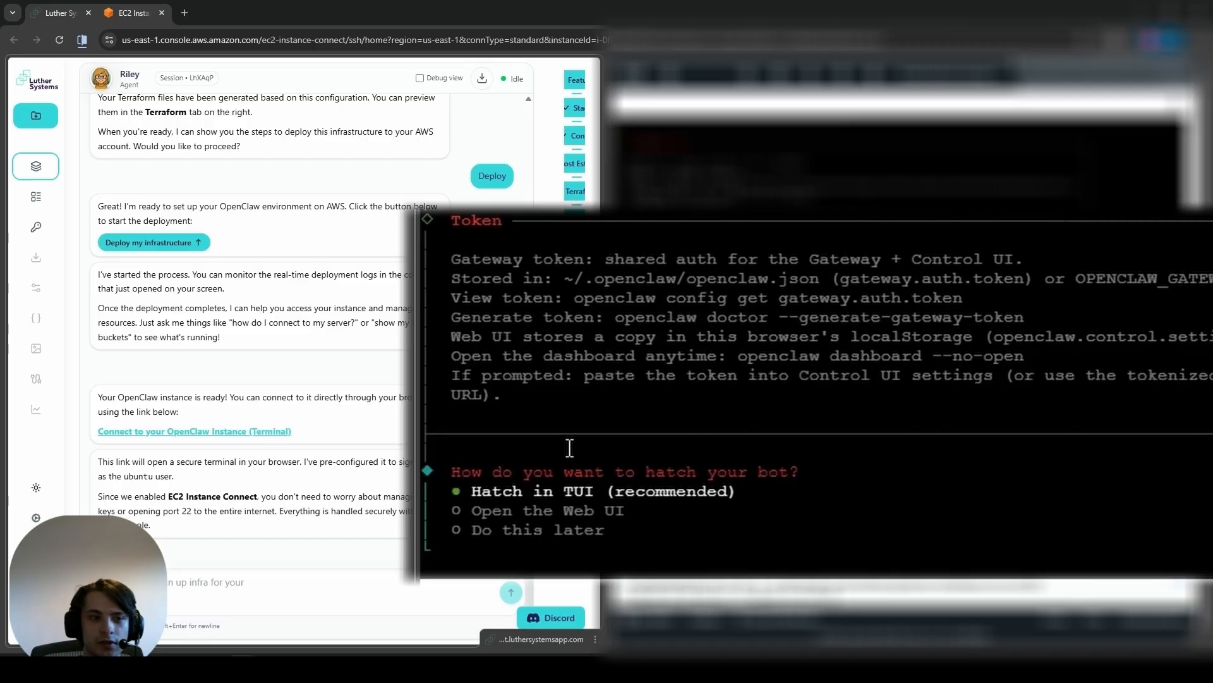
pyautogui.press('Down')
pyautogui.press('Down')
pyautogui.press('Return')
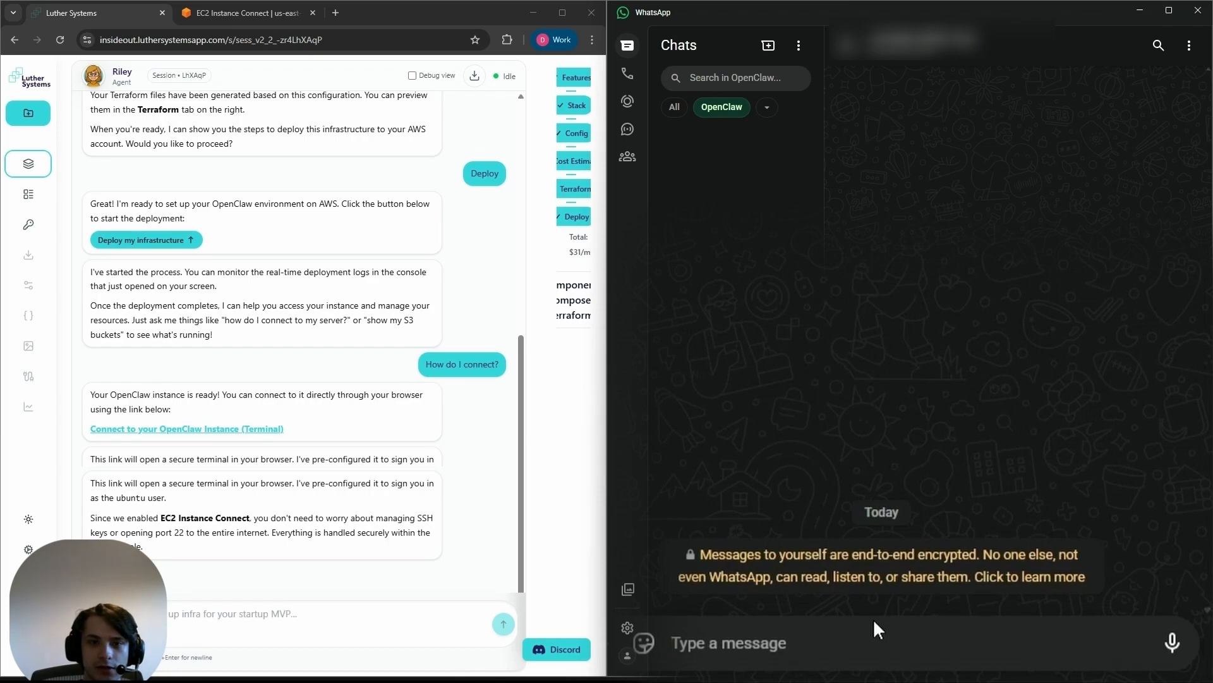
# Step: Switch to WhatsApp and send the message "test" in the message-yourself chat
pyautogui.write('test')
pyautogui.press('Return')
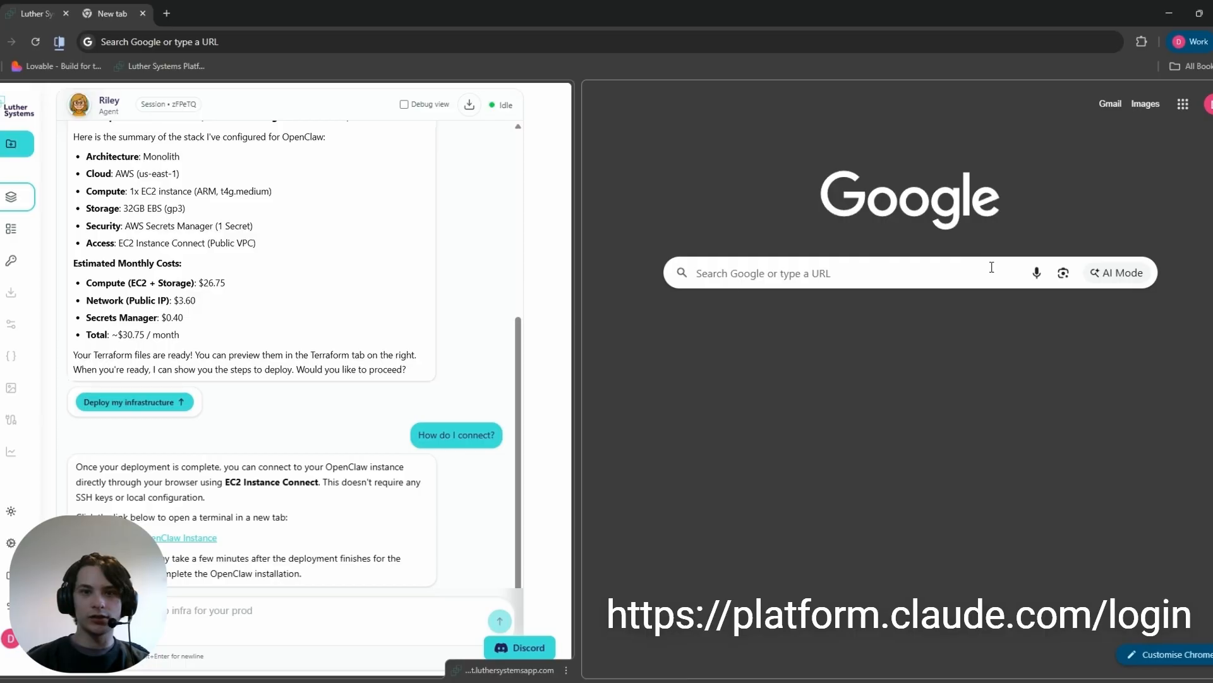
# Step: Search Google for the Claude developer platform, open its sign-in page and continue with the Google account
pyautogui.click(991, 267)
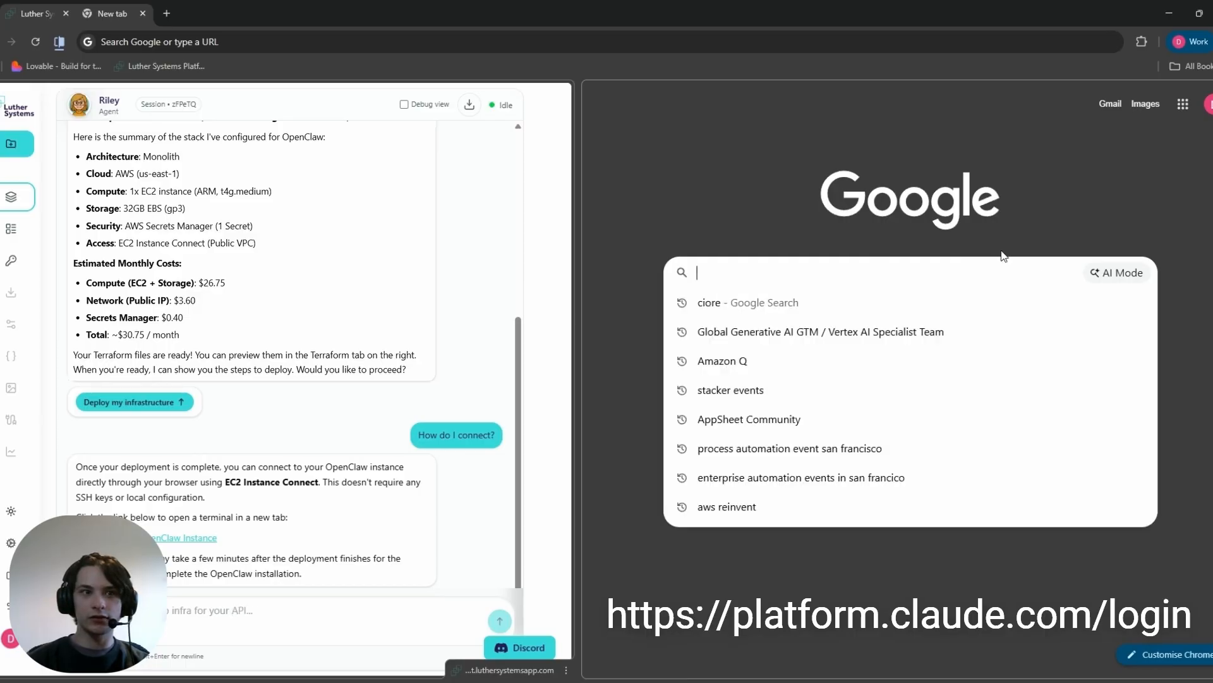
pyautogui.write('Claude developer pla')
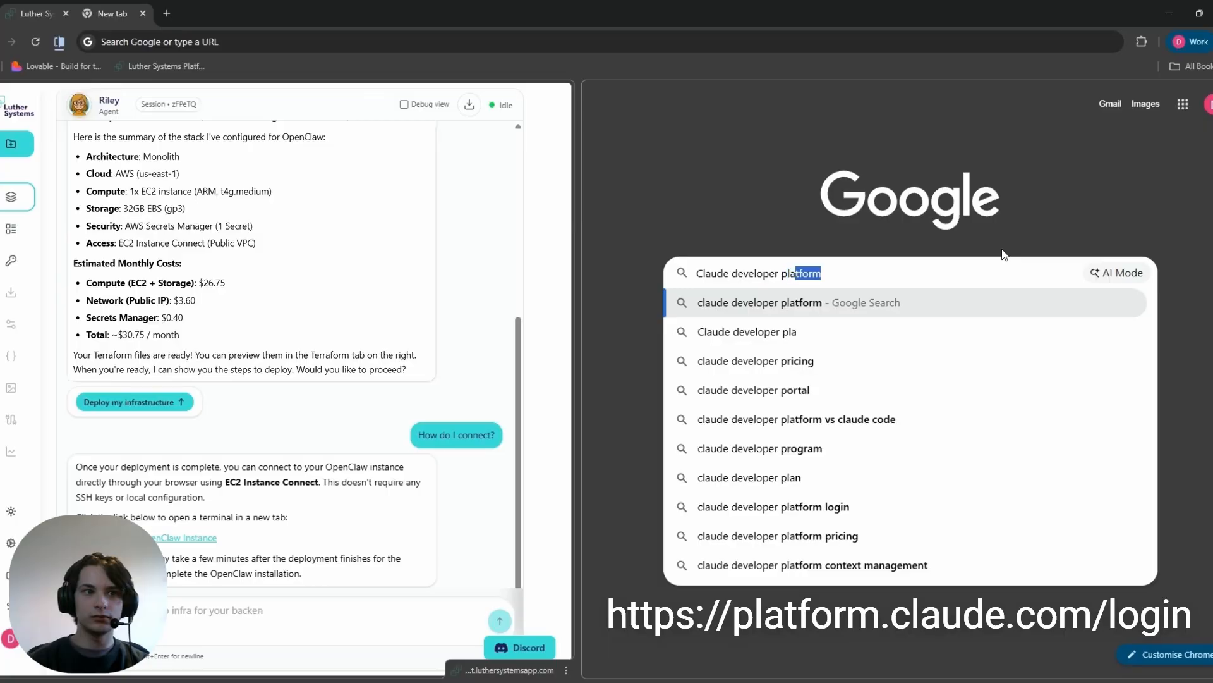
pyautogui.press('Return')
pyautogui.click(751, 591)
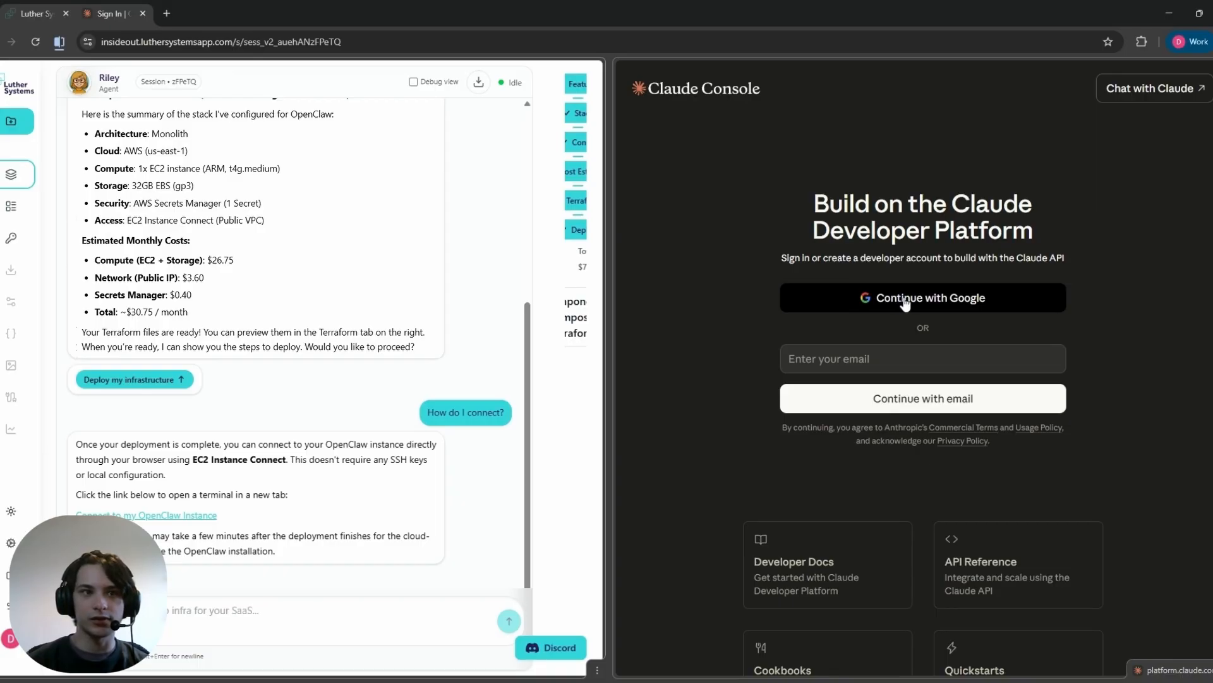
pyautogui.click(912, 301)
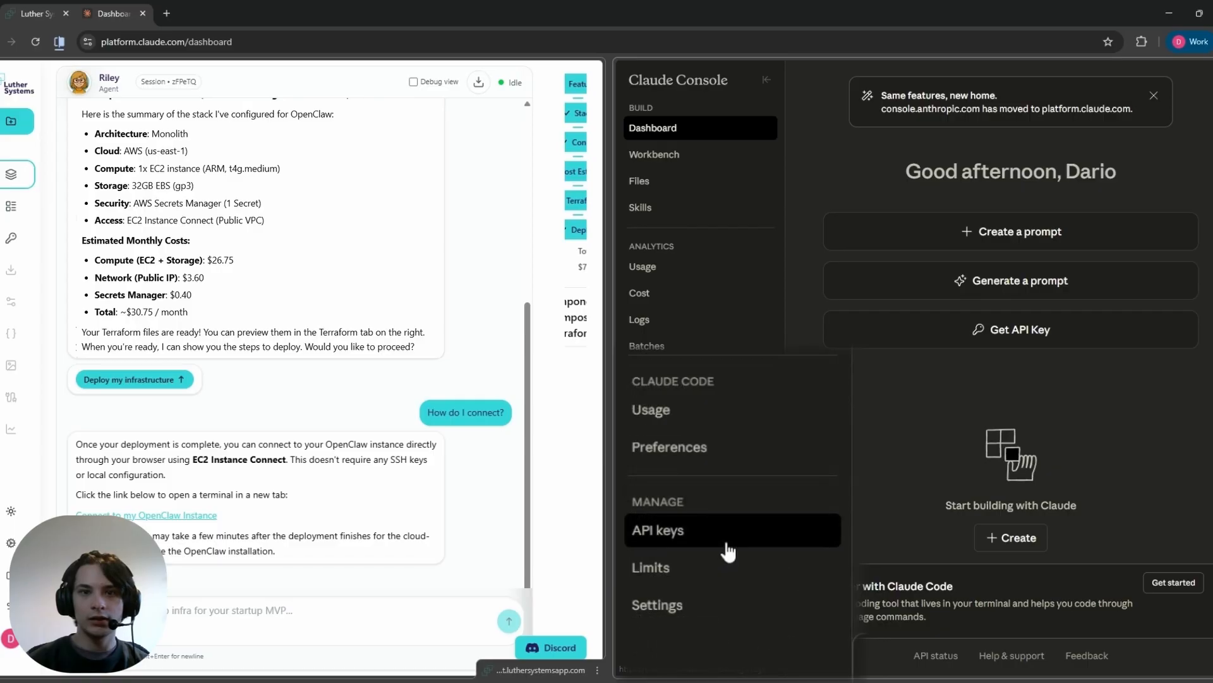
# Step: Create an API key named openclawkey2 in the Default workspace of Claude Console
pyautogui.click(724, 545)
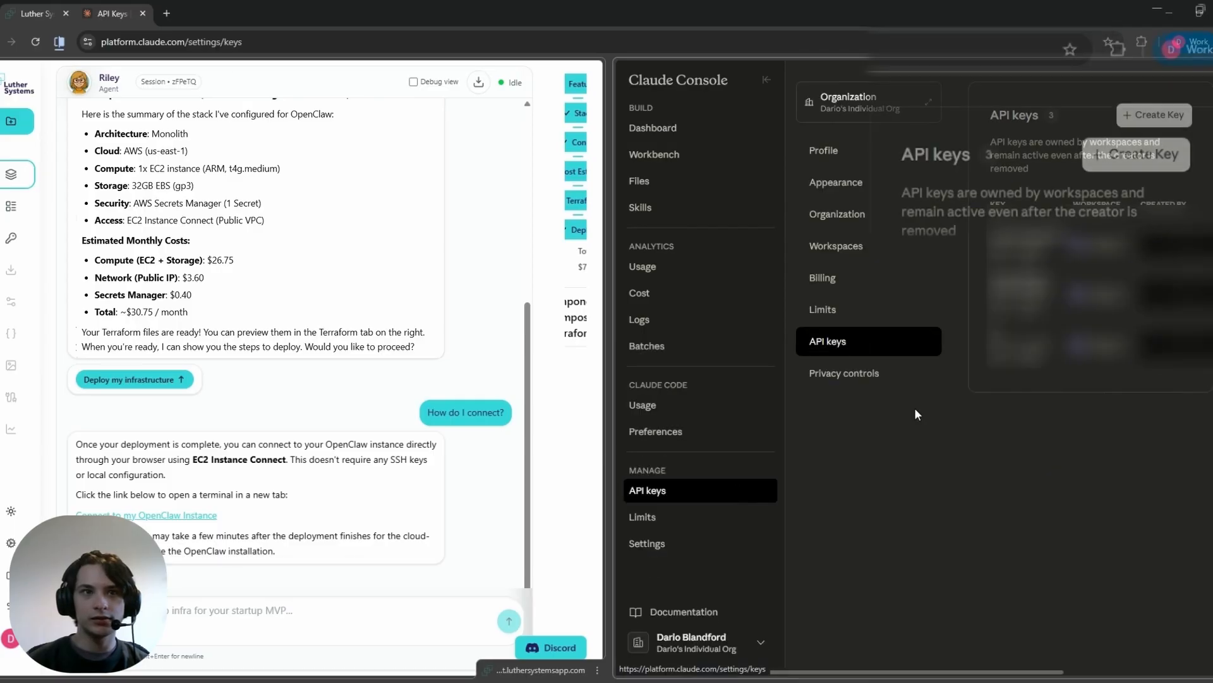
pyautogui.click(1129, 154)
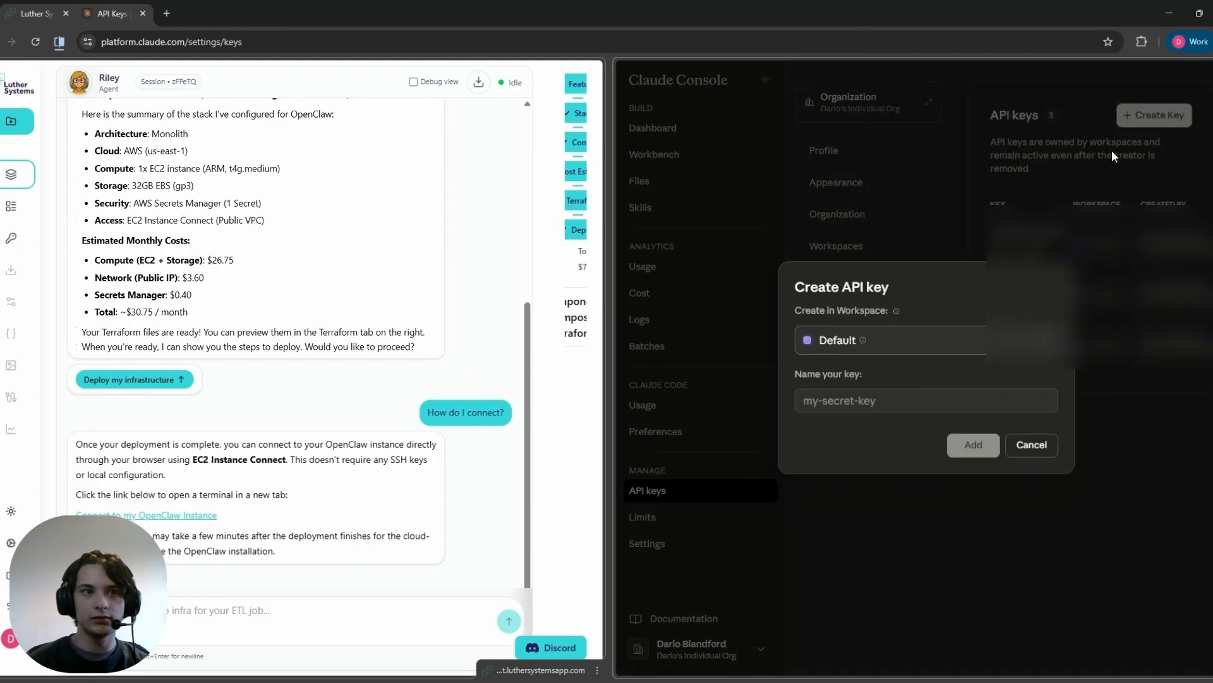
pyautogui.click(912, 401)
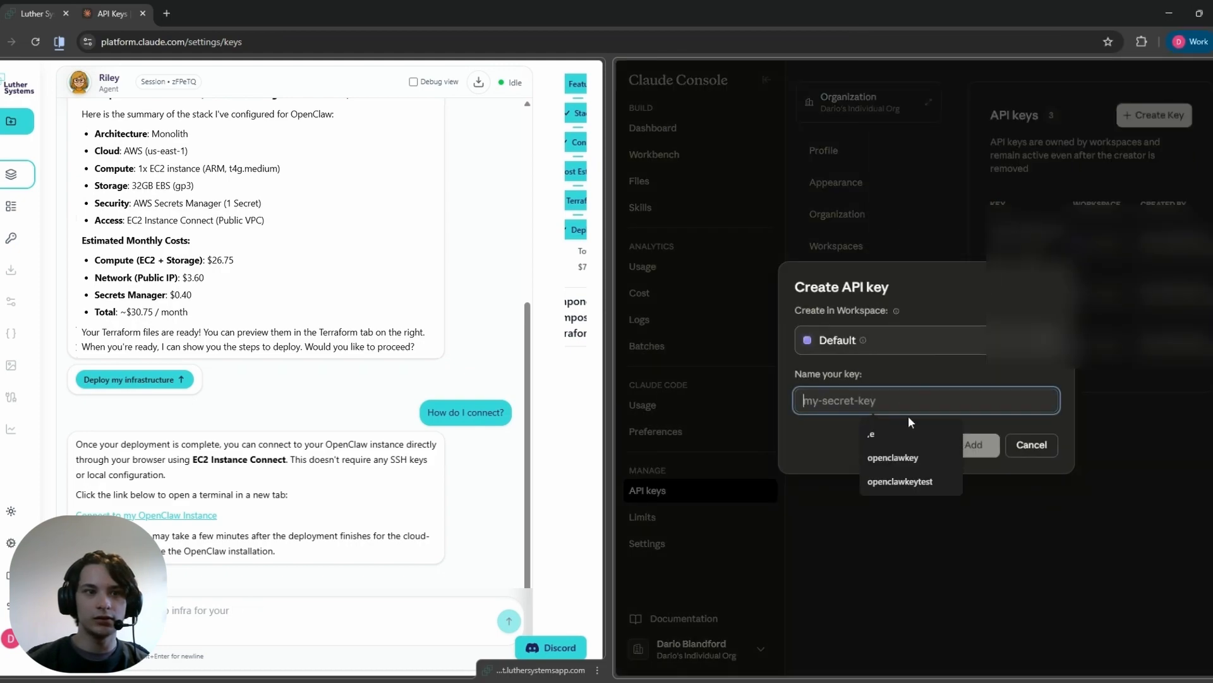
pyautogui.click(912, 456)
pyautogui.write('2')
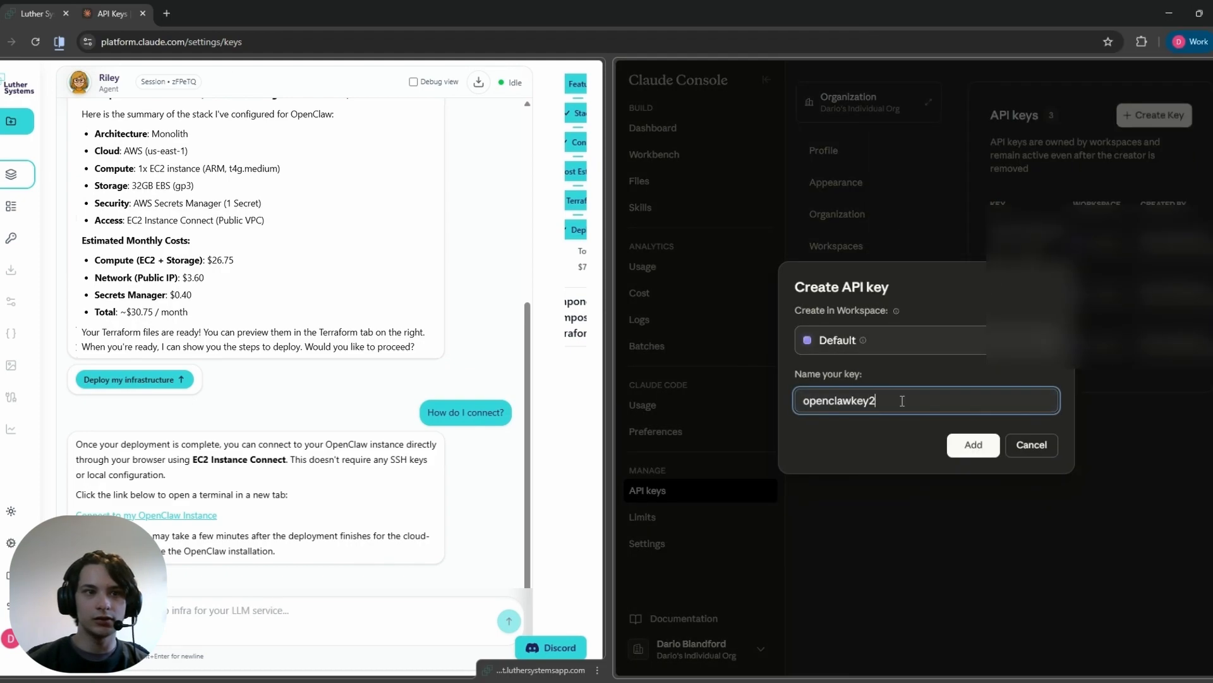
pyautogui.click(974, 447)
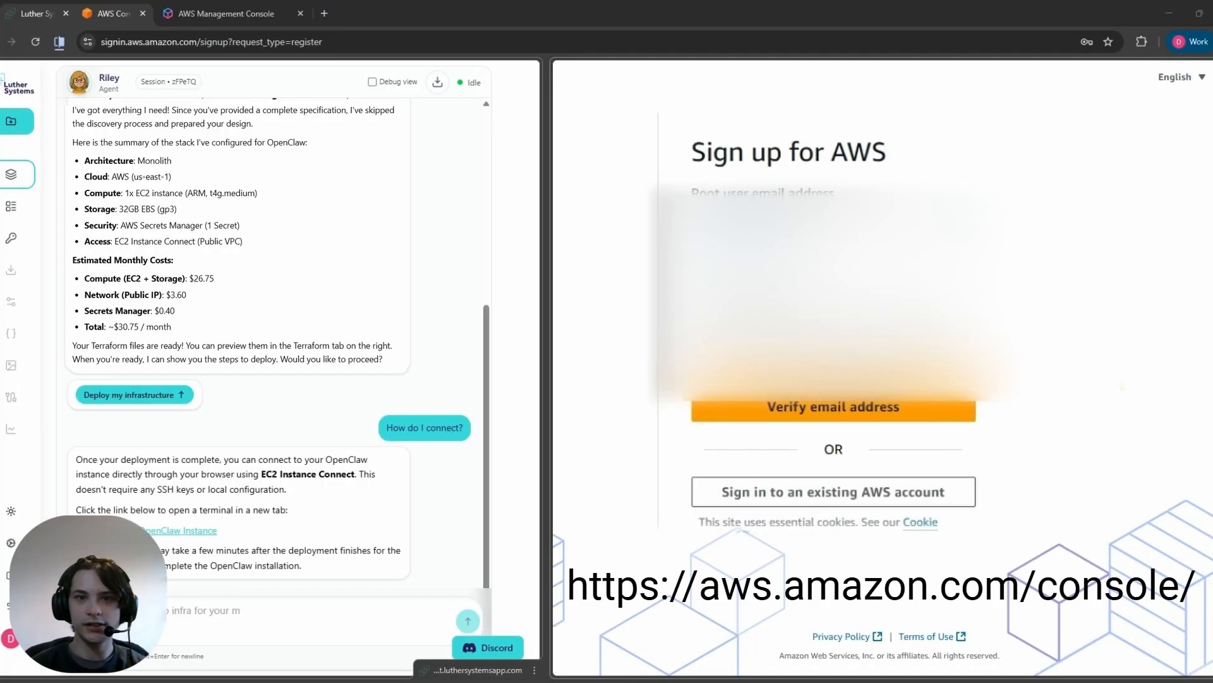
# Step: Submit the root user email address on the AWS sign-up page and verify it with the emailed verification code
pyautogui.click(1017, 239)
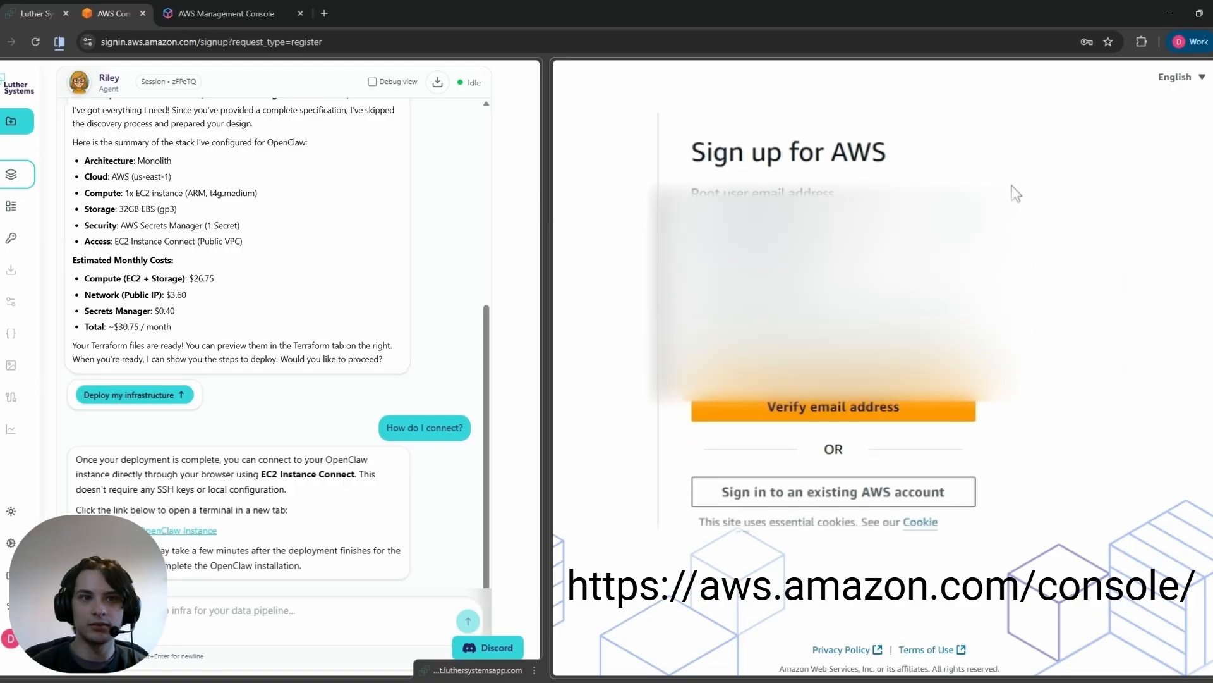
pyautogui.click(840, 416)
pyautogui.click(750, 415)
pyautogui.press('Return')
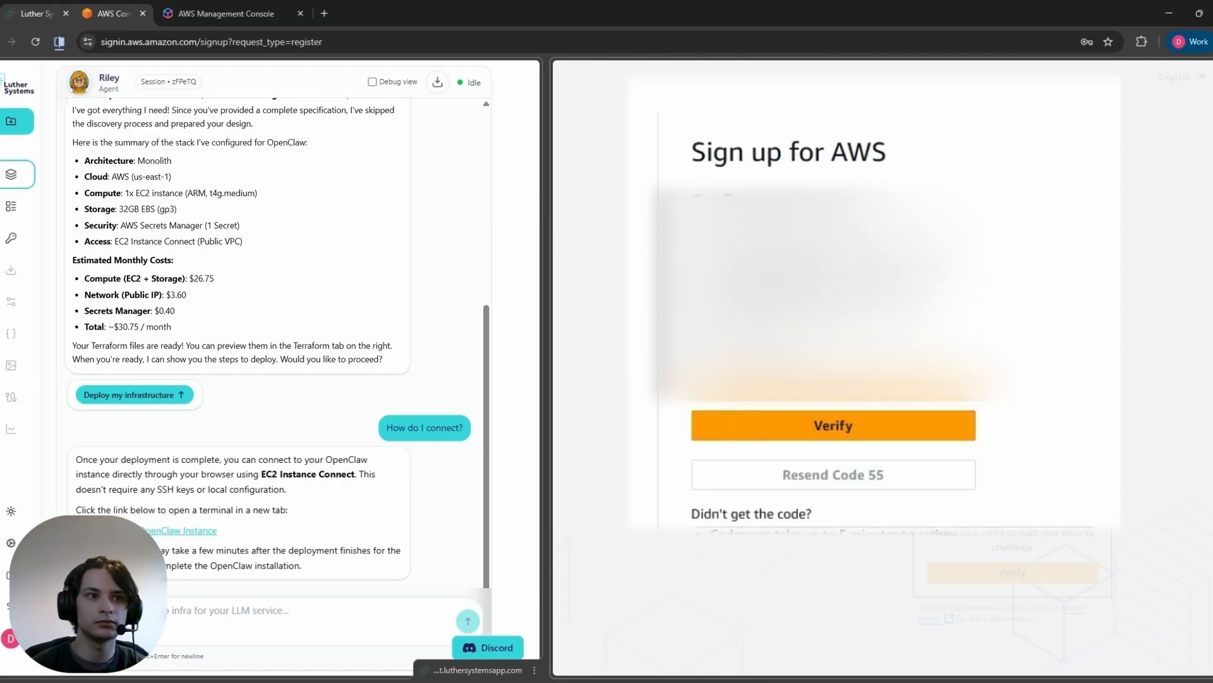
pyautogui.click(813, 422)
# Step: Enter and confirm the root user password for the new AWS account
pyautogui.click(832, 414)
pyautogui.write('•••••••••••••••••••')
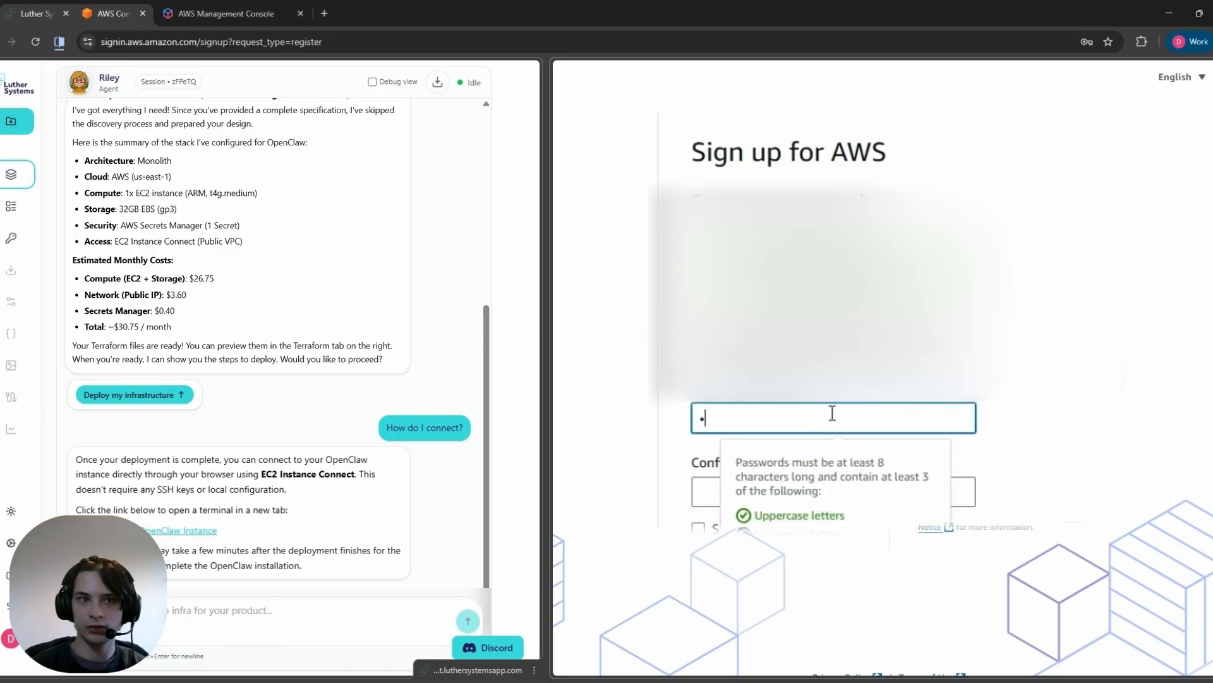
pyautogui.press('Tab')
pyautogui.write('•••••••••••••••••••')
pyautogui.click(950, 465)
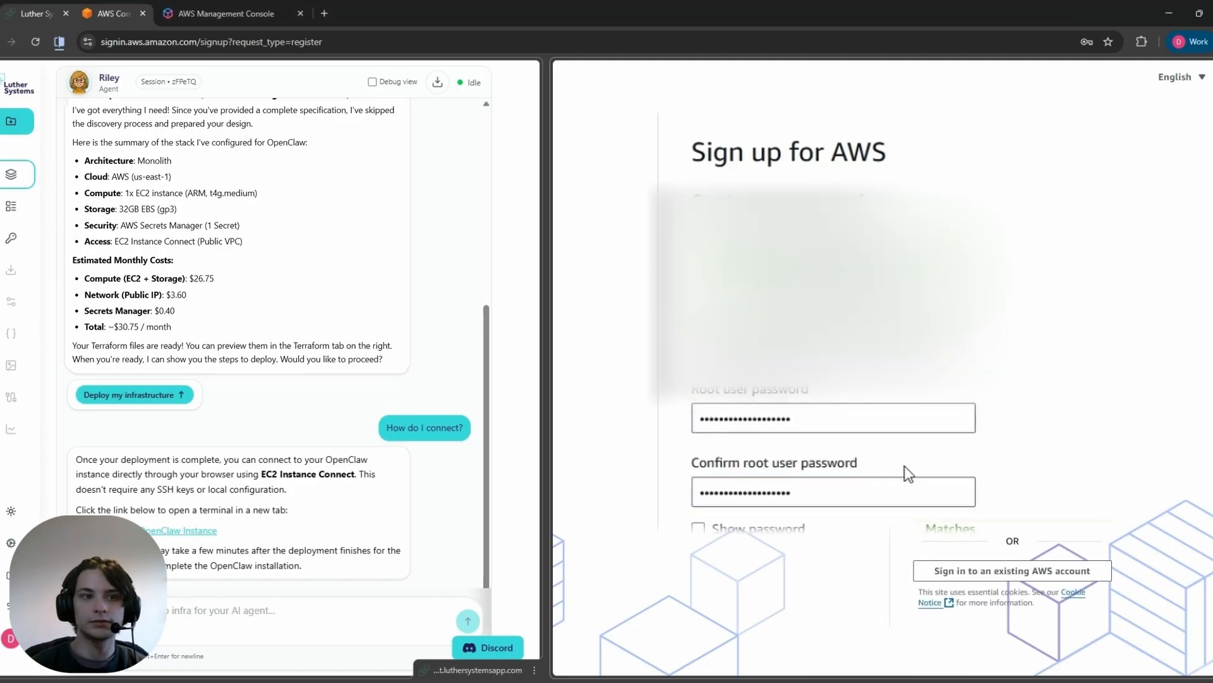
pyautogui.scroll(-2, 833, 411)
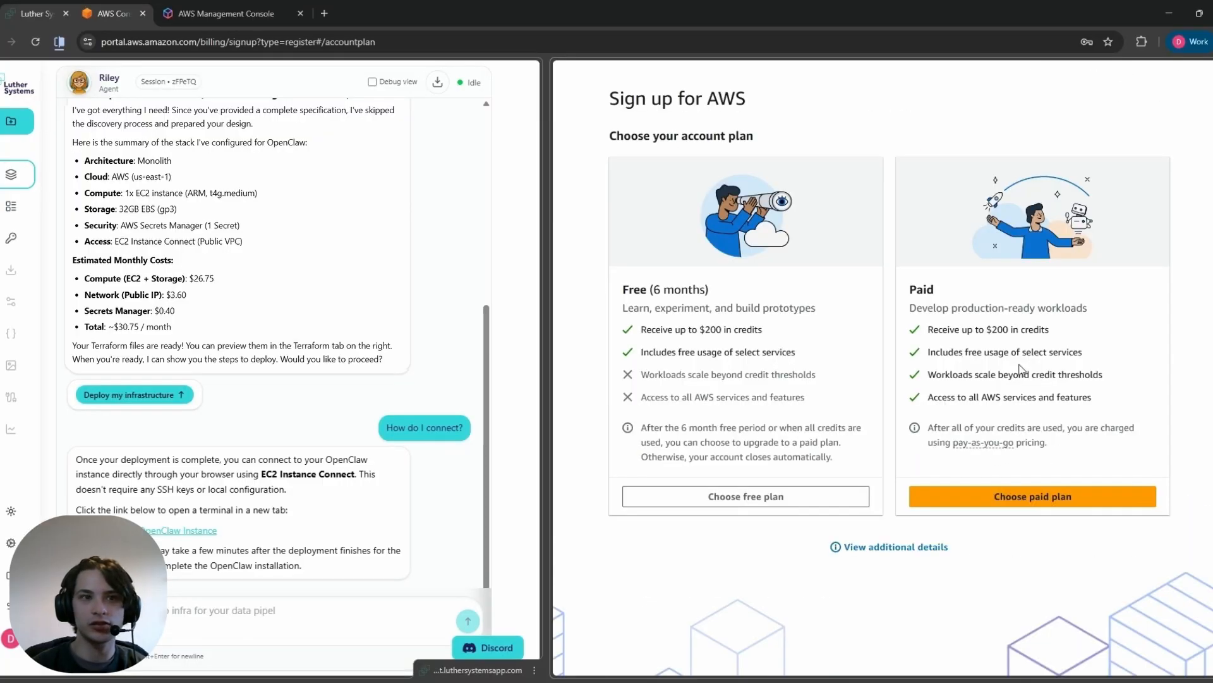
# Step: Choose the paid AWS account plan and submit the owner's contact information with the AWS Customer Agreement accepted
pyautogui.click(1019, 499)
pyautogui.scroll(-2, 894, 444)
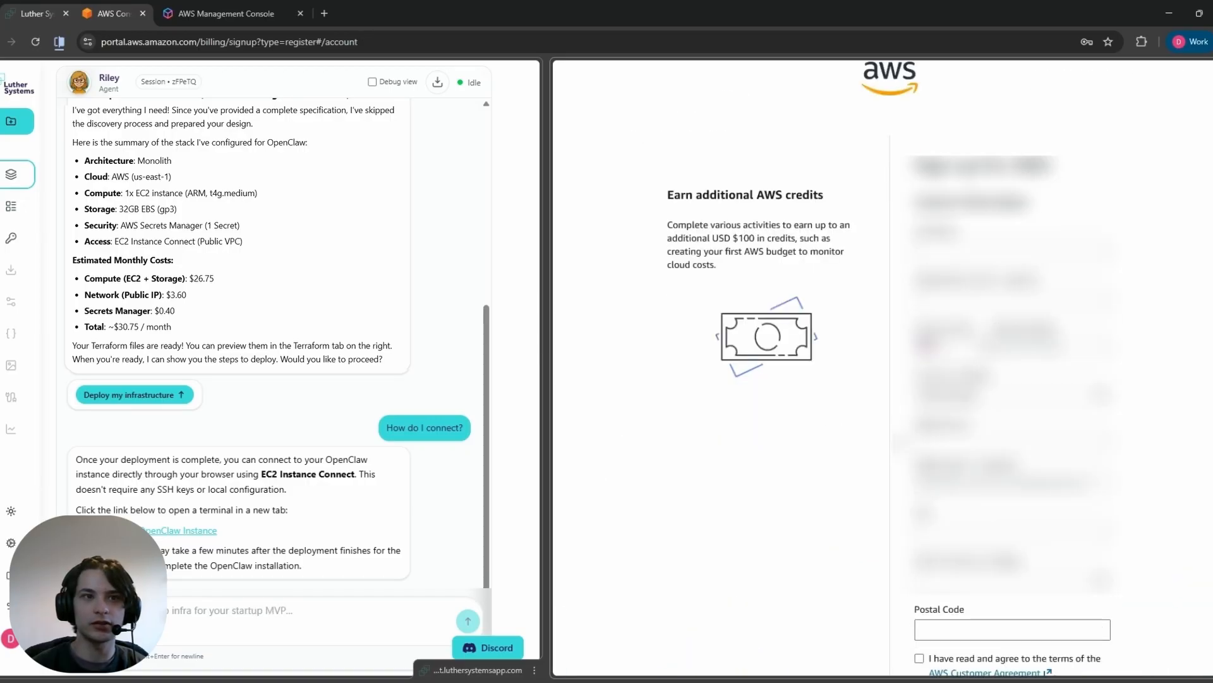
pyautogui.click(998, 186)
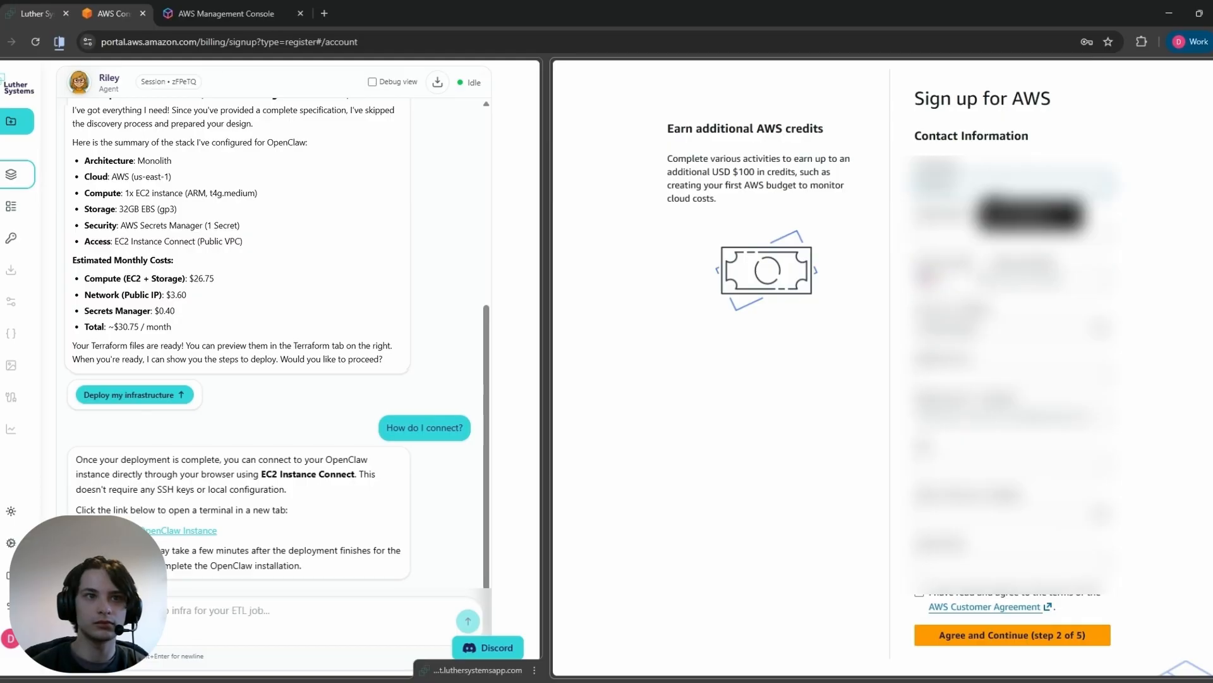
pyautogui.click(933, 278)
pyautogui.write('unit')
pyautogui.click(994, 375)
pyautogui.click(1045, 279)
pyautogui.click(1031, 374)
pyautogui.click(1033, 465)
pyautogui.click(1030, 564)
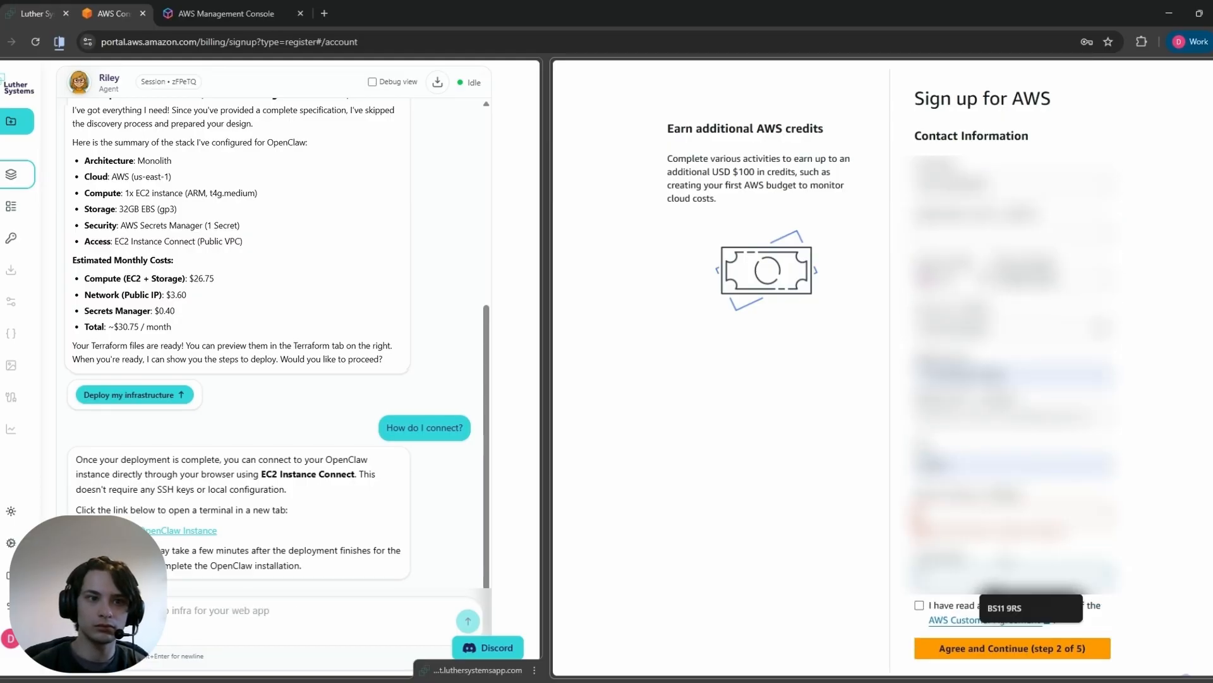
pyautogui.click(920, 593)
pyautogui.click(1012, 635)
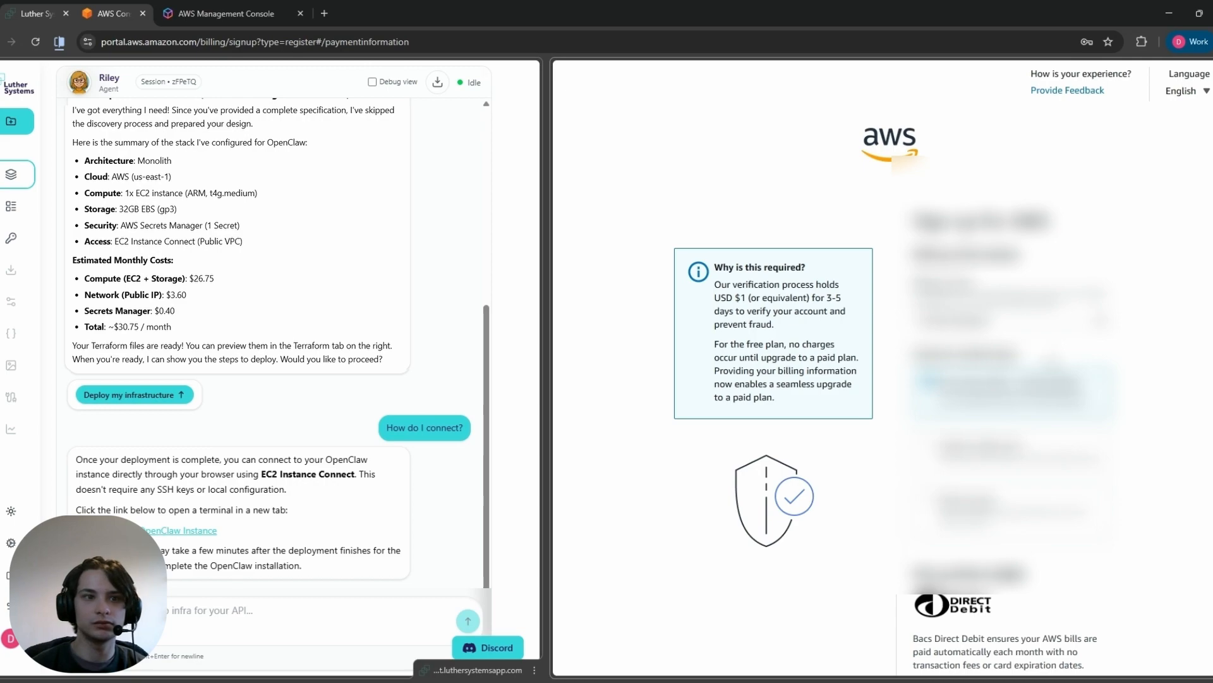
# Step: Complete the AWS sign-up past the billing page with the Basic support - Free plan
pyautogui.scroll(-5, 882, 366)
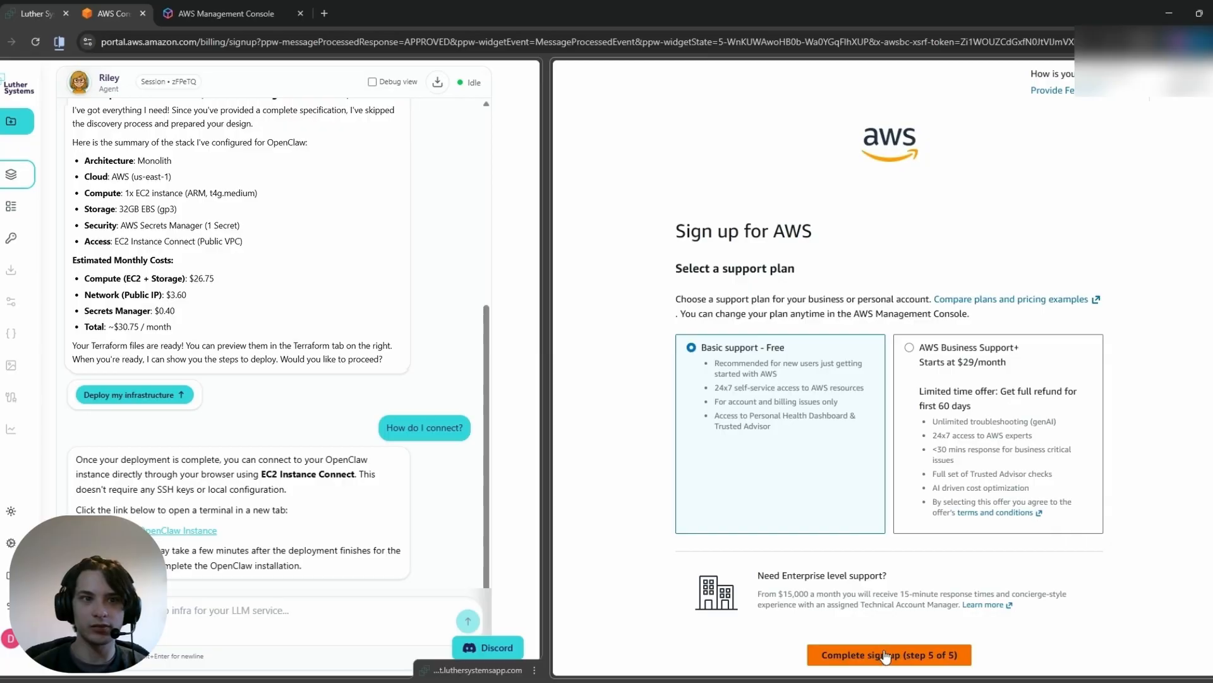
pyautogui.click(885, 654)
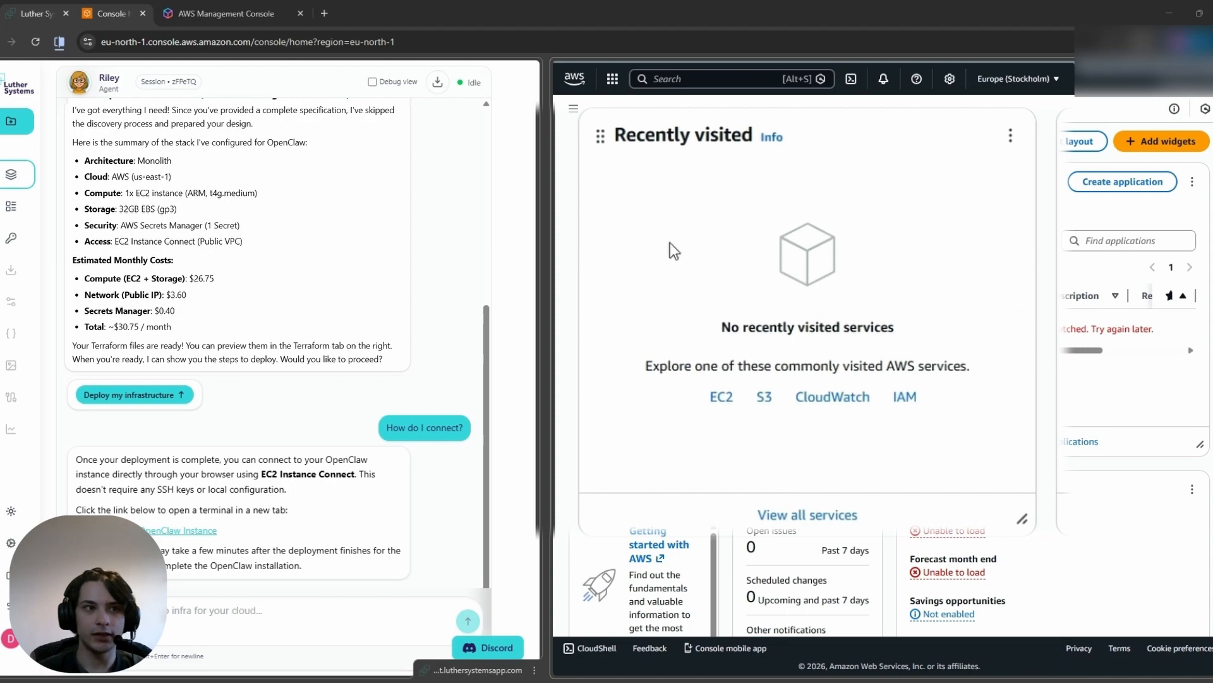
# Step: Start a new IAM role with another AWS account as the trusted entity, entering the trusted account's ID, and continue to permissions
pyautogui.click(905, 399)
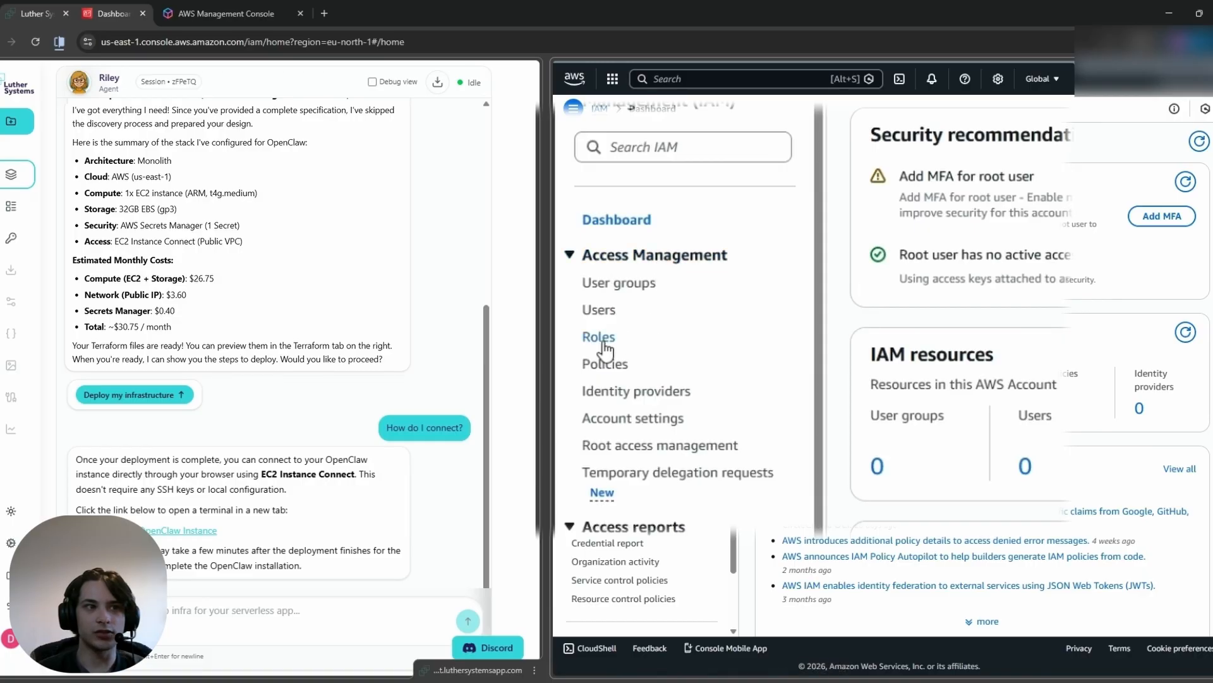
pyautogui.click(599, 337)
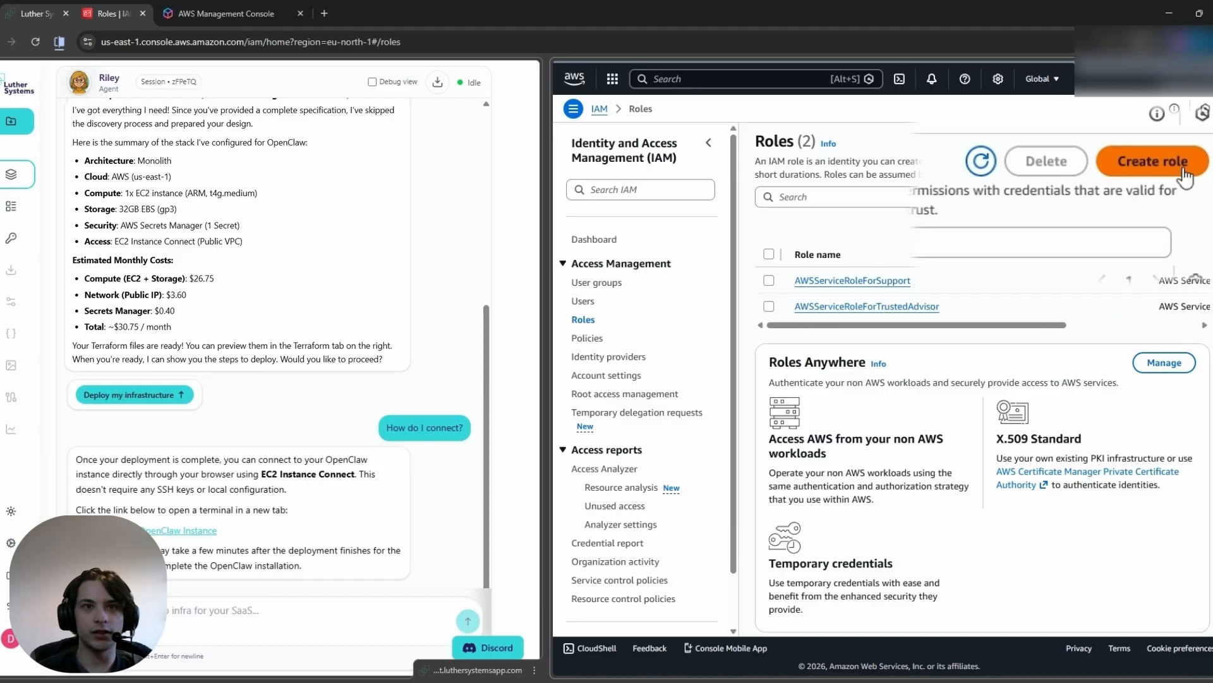
pyautogui.click(1184, 172)
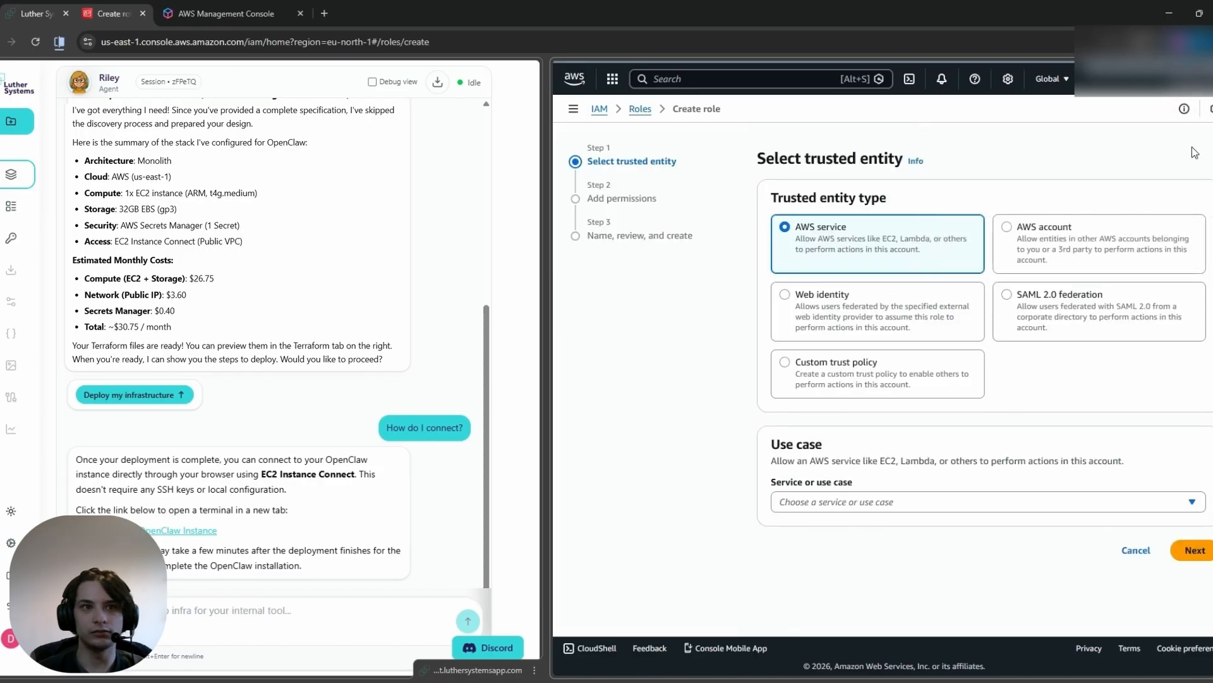
pyautogui.click(1022, 229)
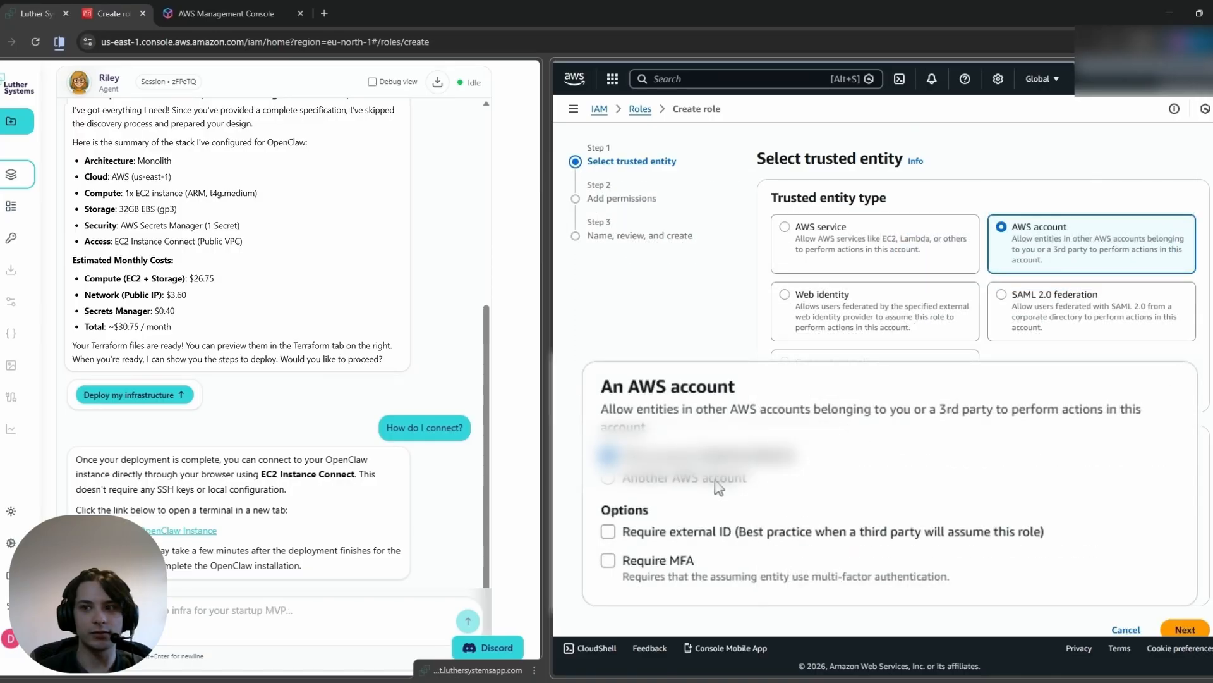
pyautogui.click(715, 482)
pyautogui.scroll(-2, 792, 437)
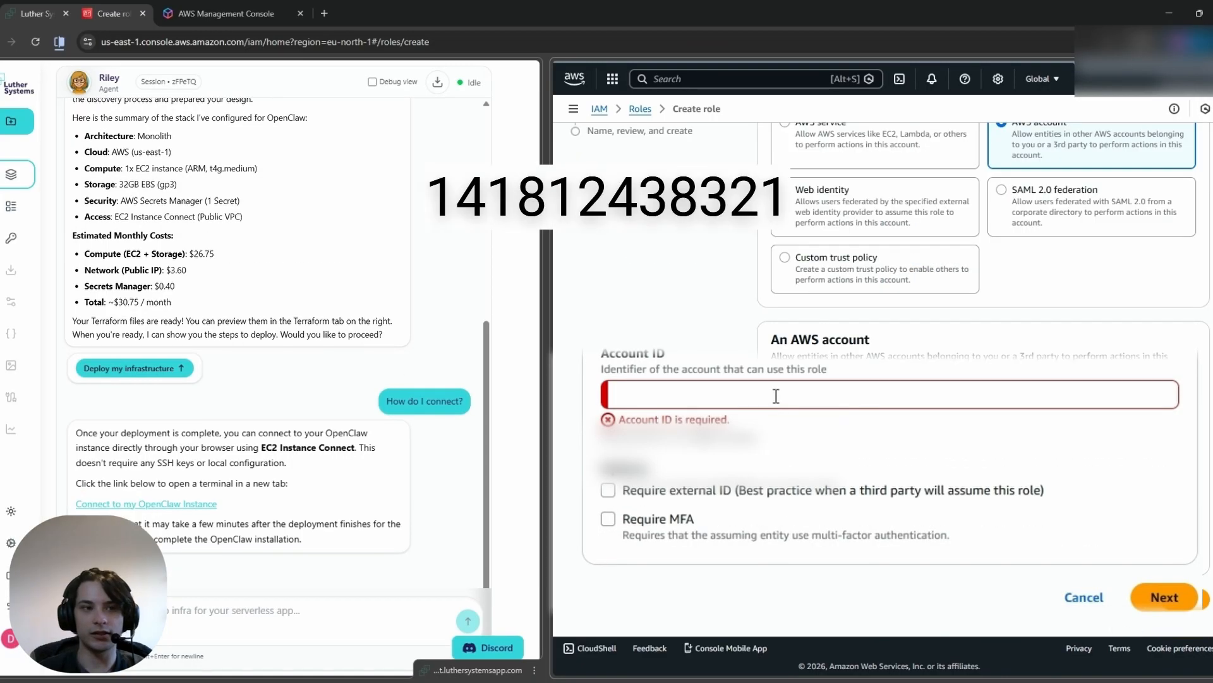
pyautogui.click(774, 396)
pyautogui.hotkey('ctrl', 'v')
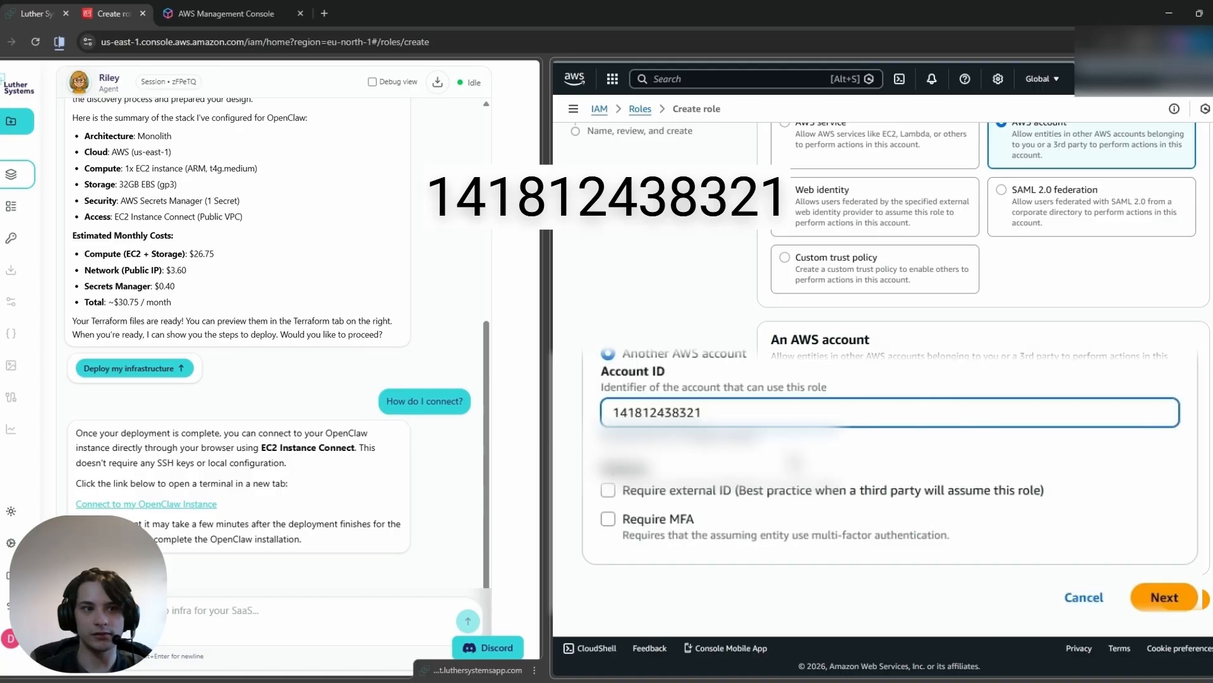
pyautogui.click(1187, 600)
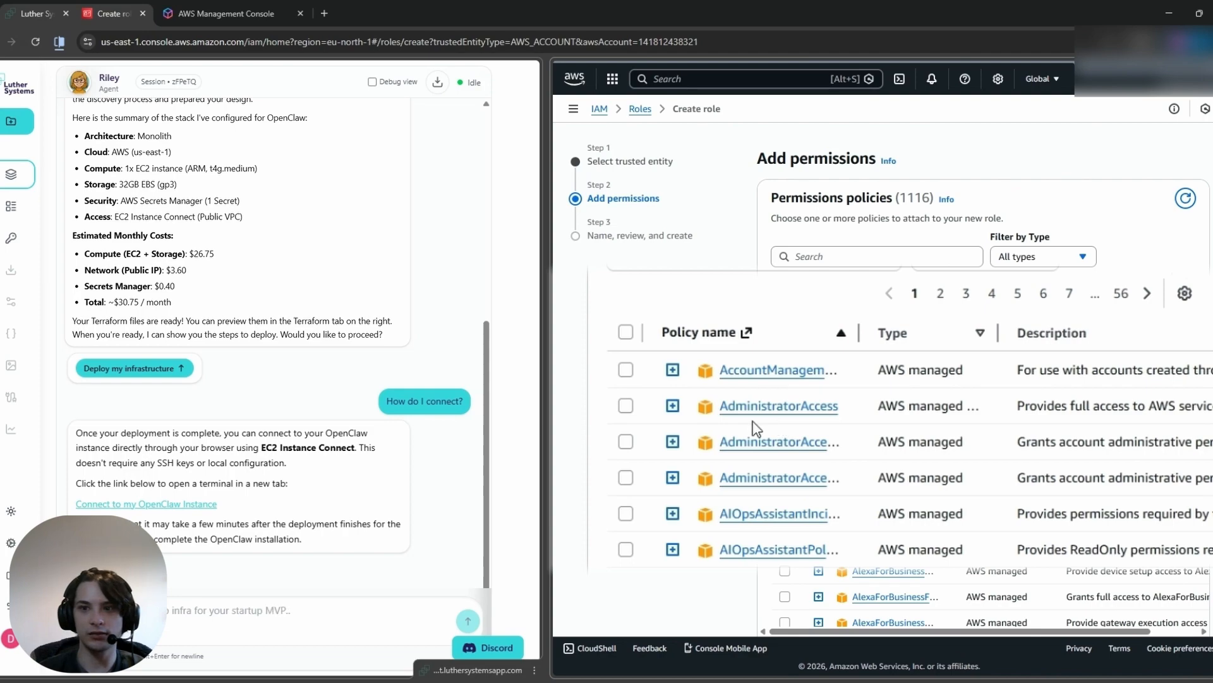
# Step: Attach the AdministratorAccess policy to the new role and continue to naming and review
pyautogui.click(625, 407)
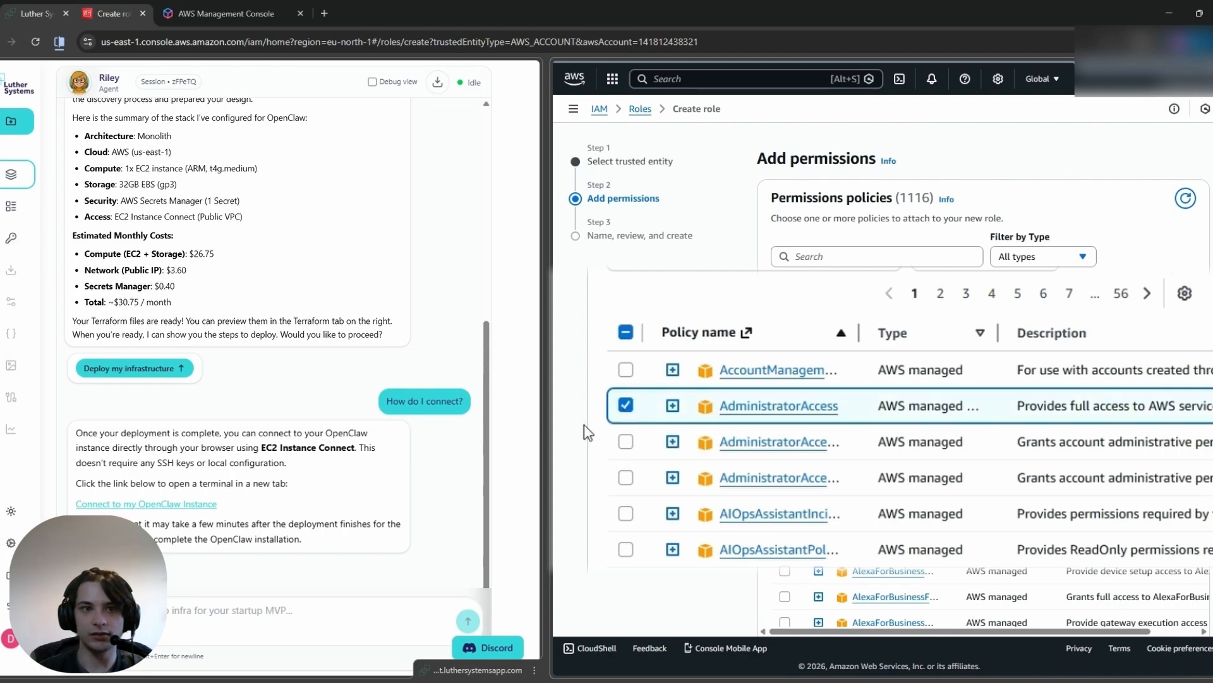
pyautogui.scroll(-6, 1012, 505)
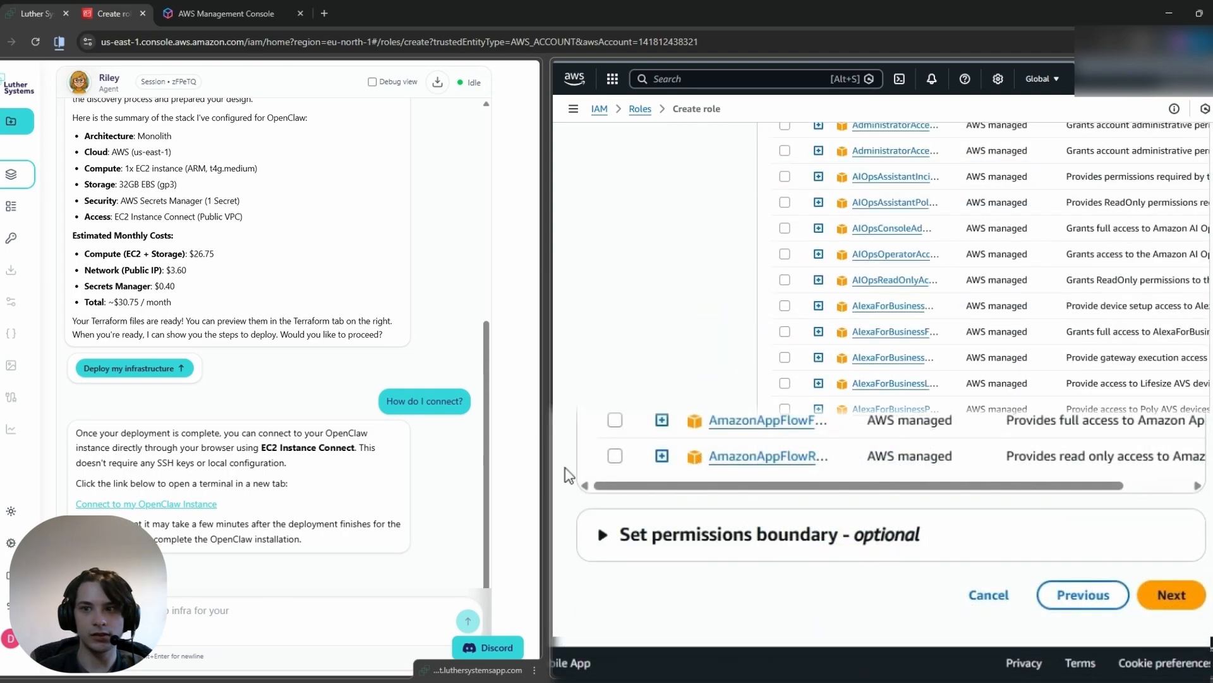
pyautogui.click(1176, 595)
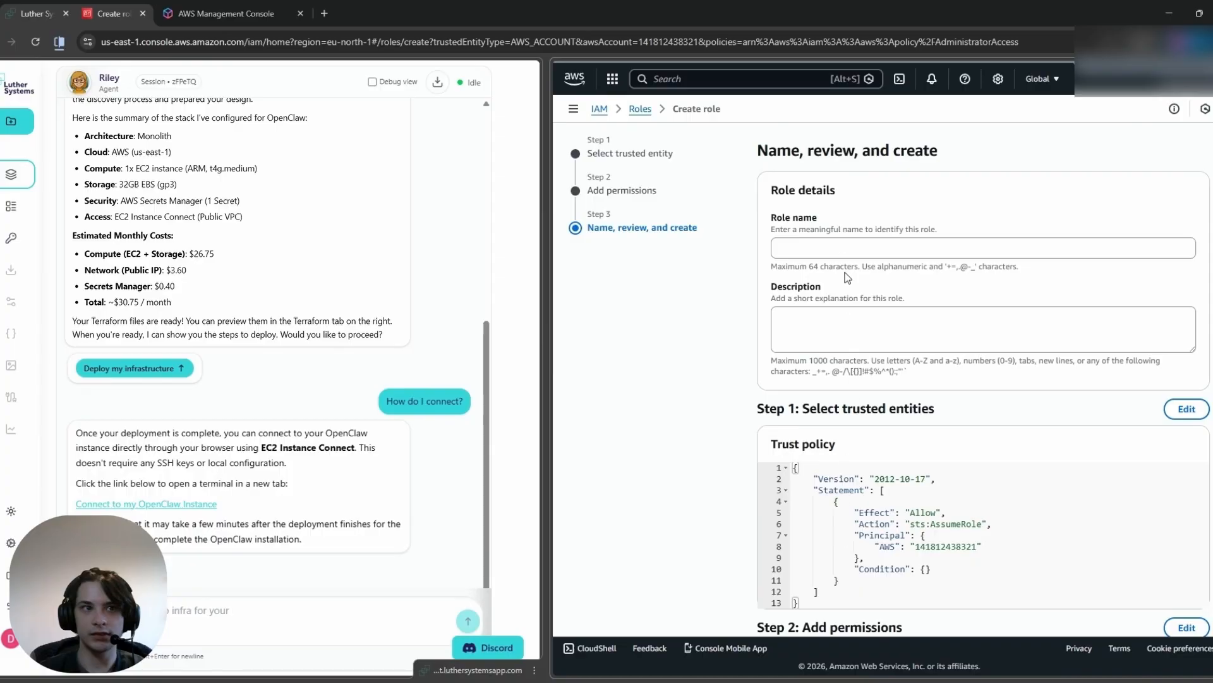
# Step: Name the role MyOpenClawRole and create it with the trusted account and permissions already chosen
pyautogui.click(841, 251)
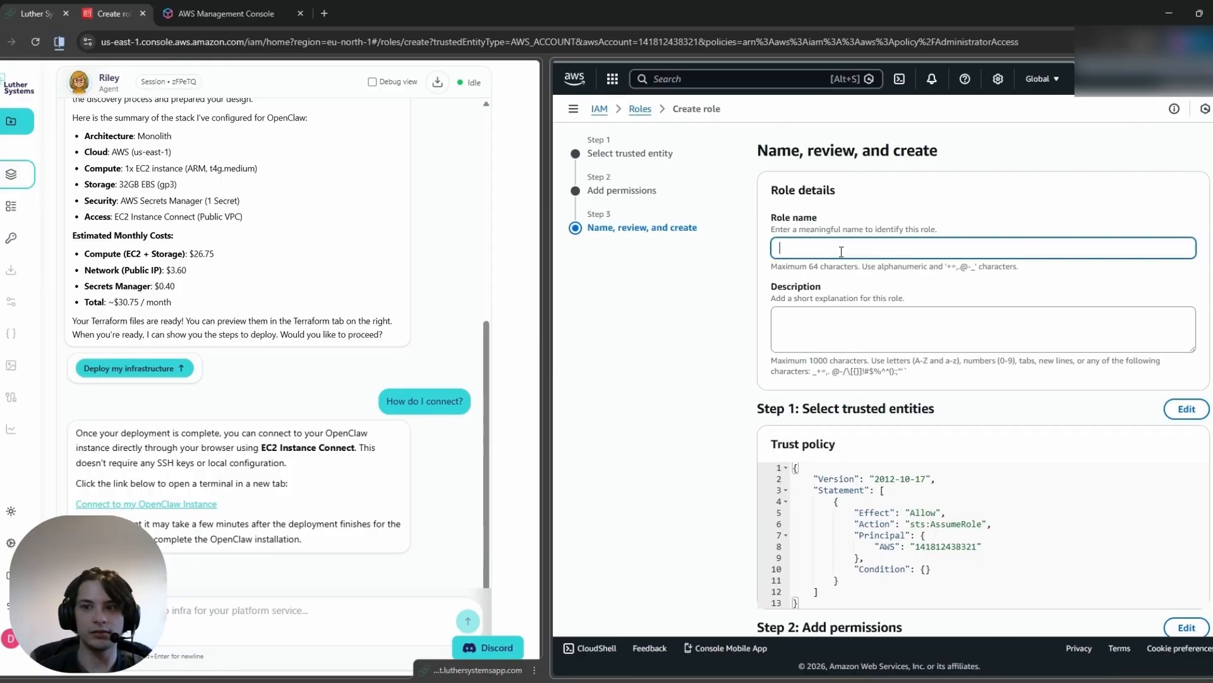
pyautogui.write('MyOpenClawRole')
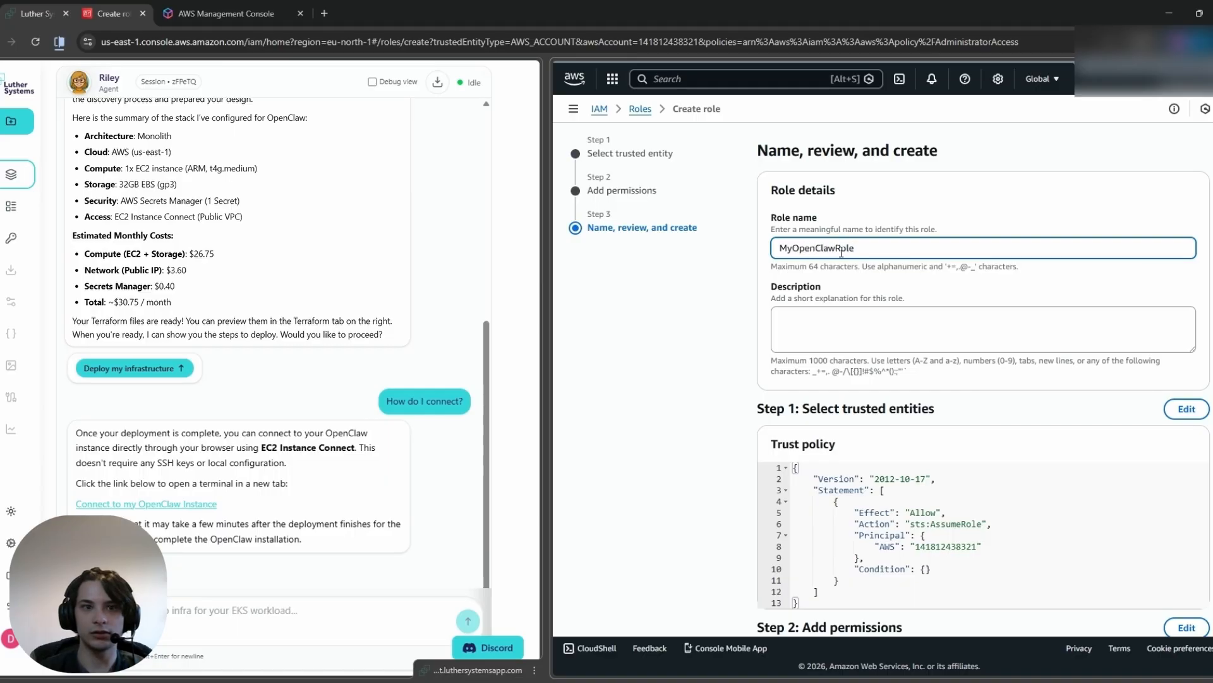
pyautogui.scroll(-5, 967, 407)
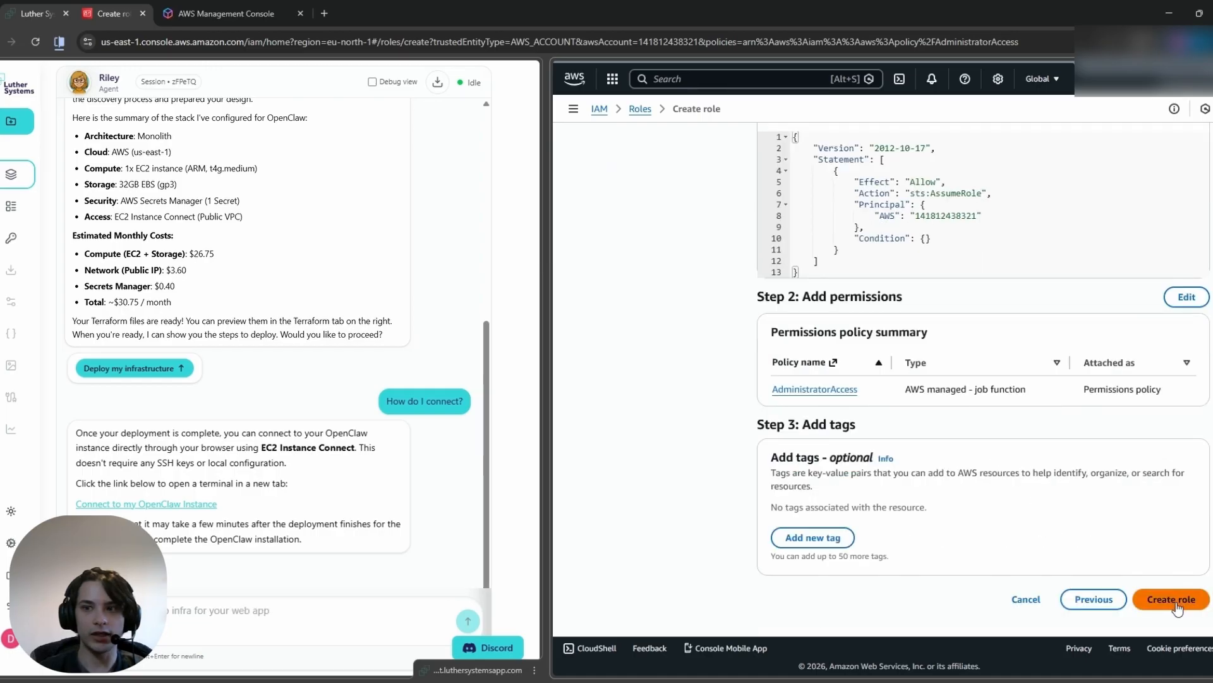
pyautogui.click(1176, 601)
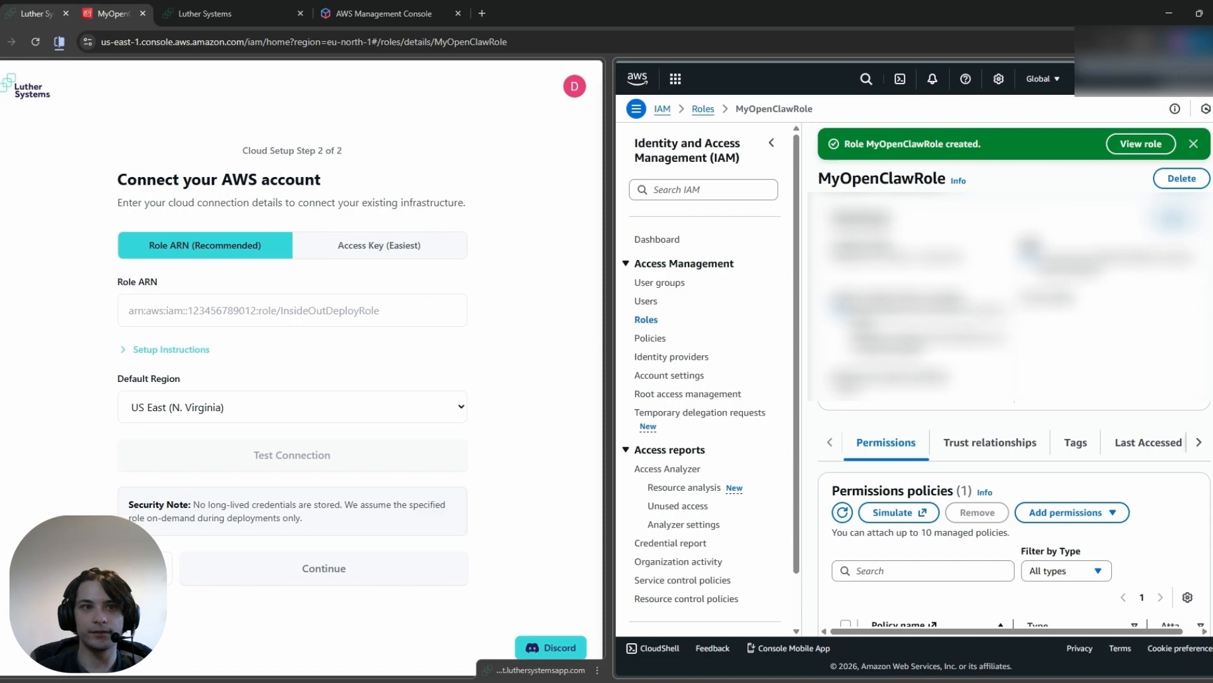
# Step: Copy the ARN of MyOpenClawRole from its summary for the AWS account connection form
pyautogui.moveTo(1039, 252); pyautogui.dragTo(1123, 280)
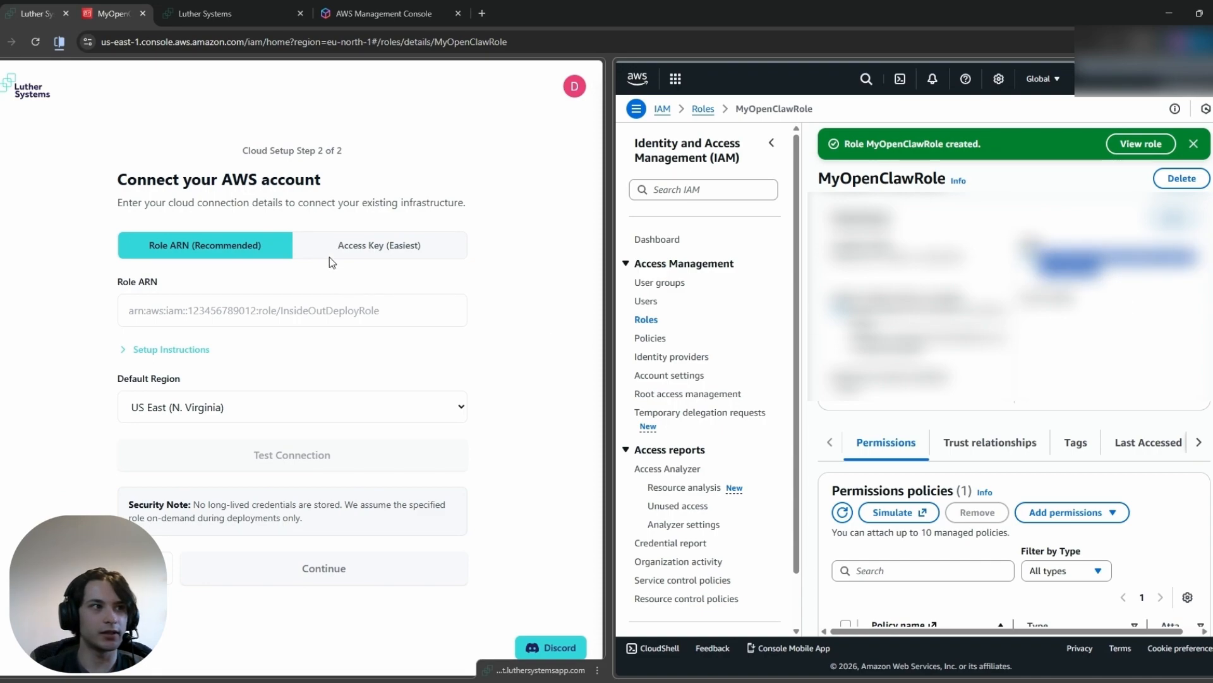
pyautogui.click(1142, 300)
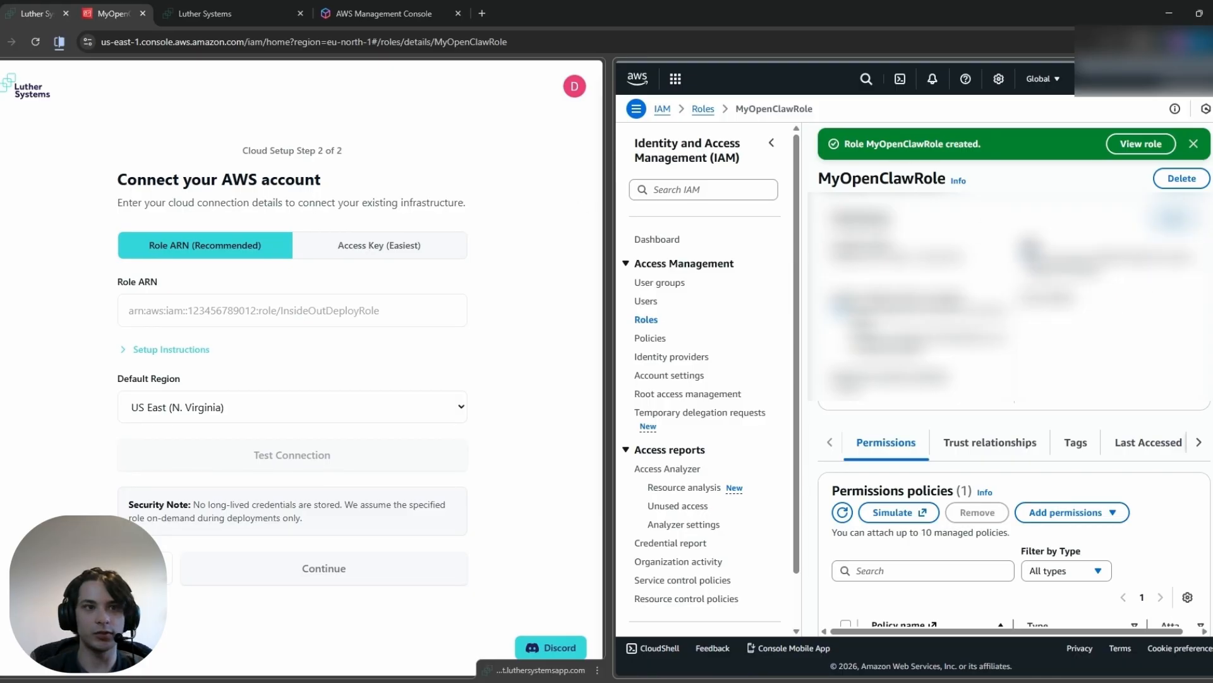